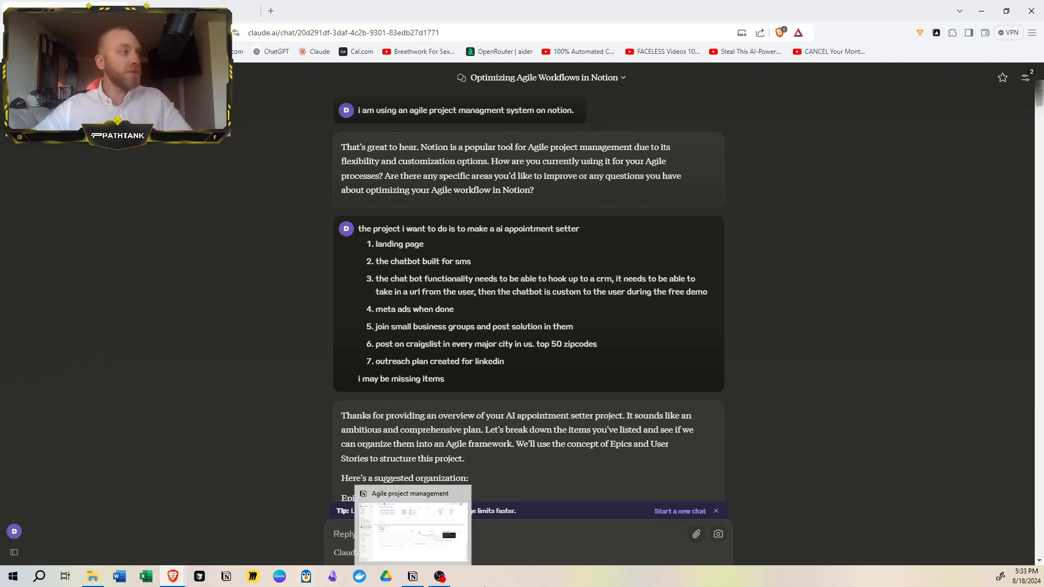
- Review the seven-item task list in the prompt about making an AI appointment setter
scroll(596, 391, "down", 1)
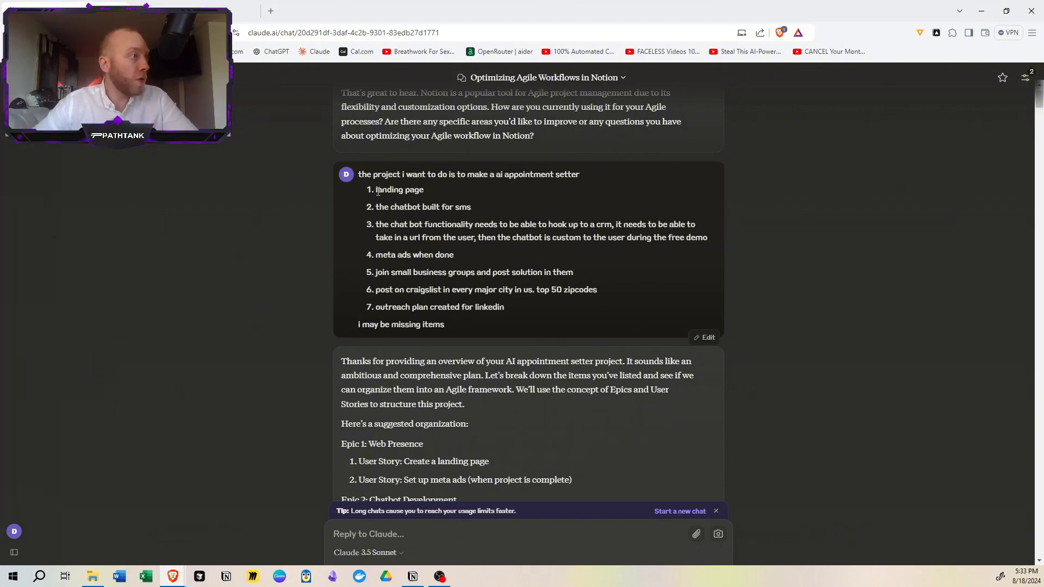
left_click_drag(376, 188, 511, 307)
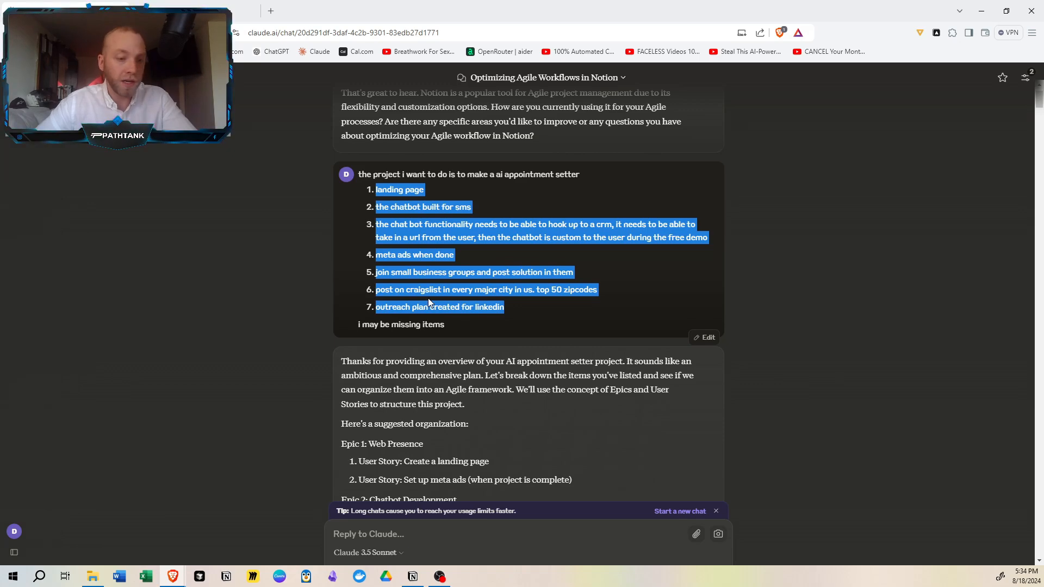
scroll(429, 298, "up", 3, "ctrl")
scroll(436, 310, "up", 2, "ctrl")
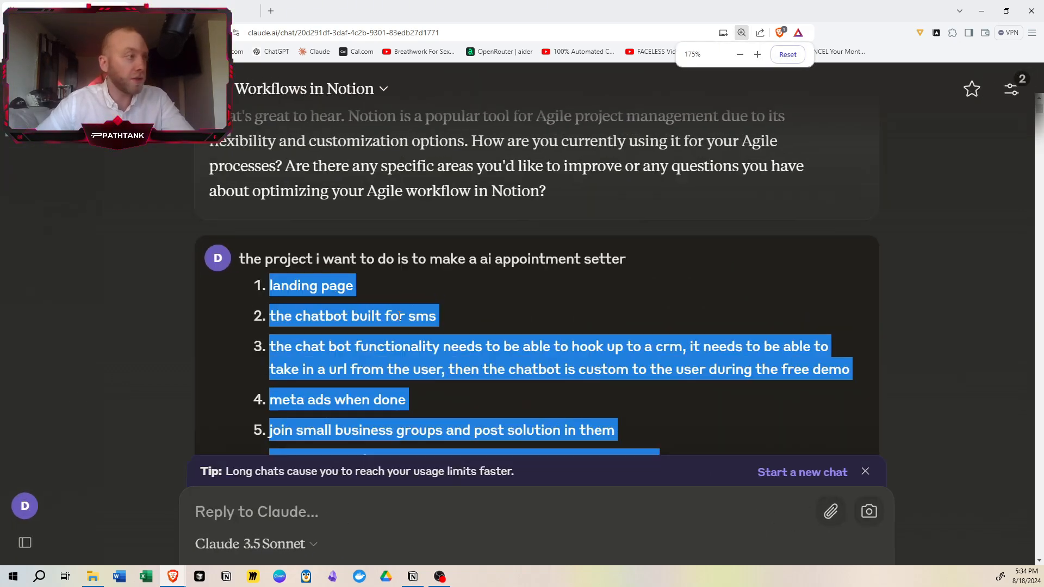
scroll(324, 280, "down", 2)
left_click(306, 222)
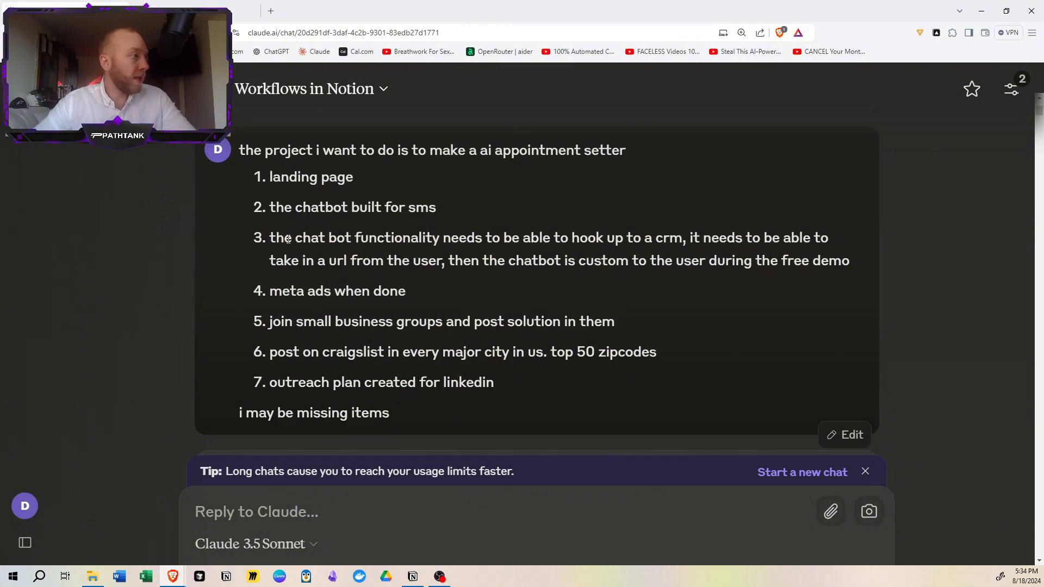
left_click_drag(288, 239, 480, 262)
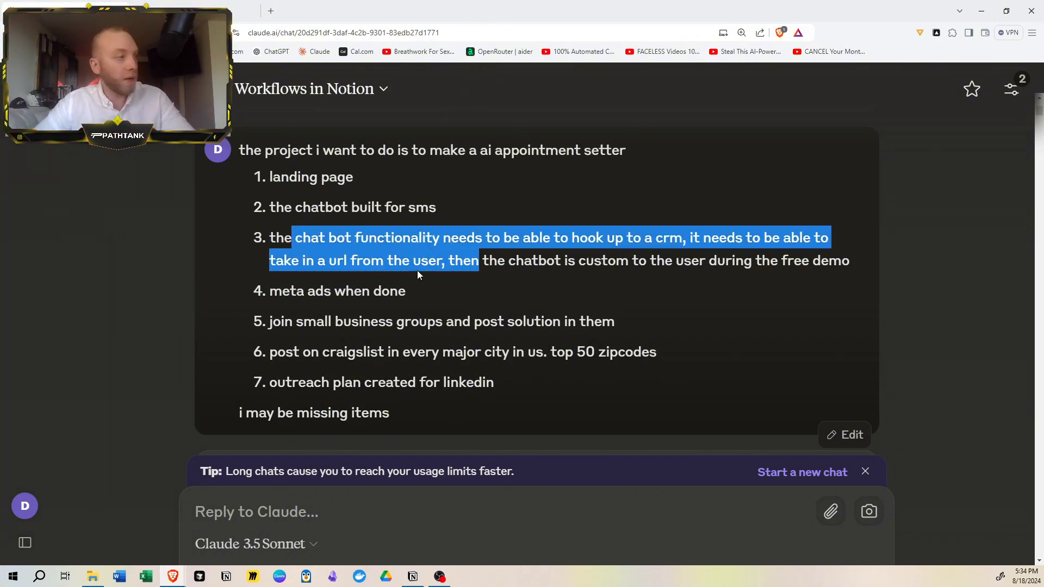
left_click_drag(305, 292, 399, 294)
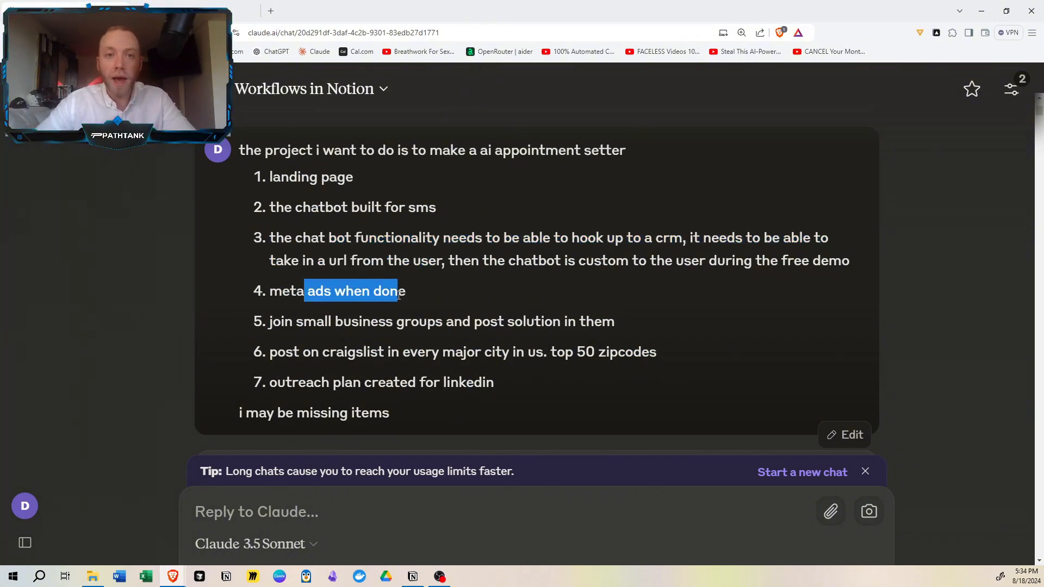
left_click_drag(348, 325, 497, 323)
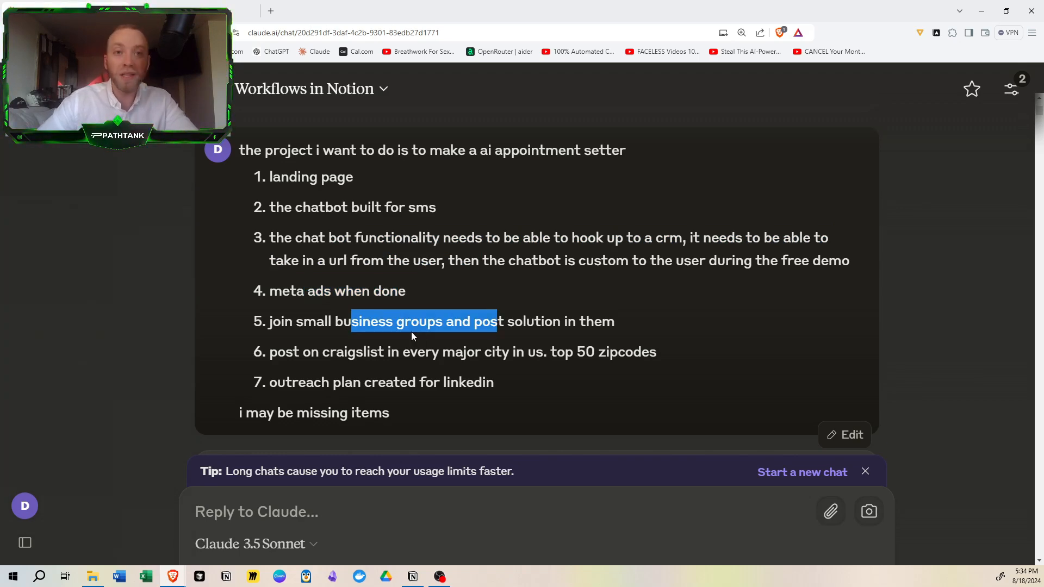
key("ctrl+minus")
key("ctrl+minus")
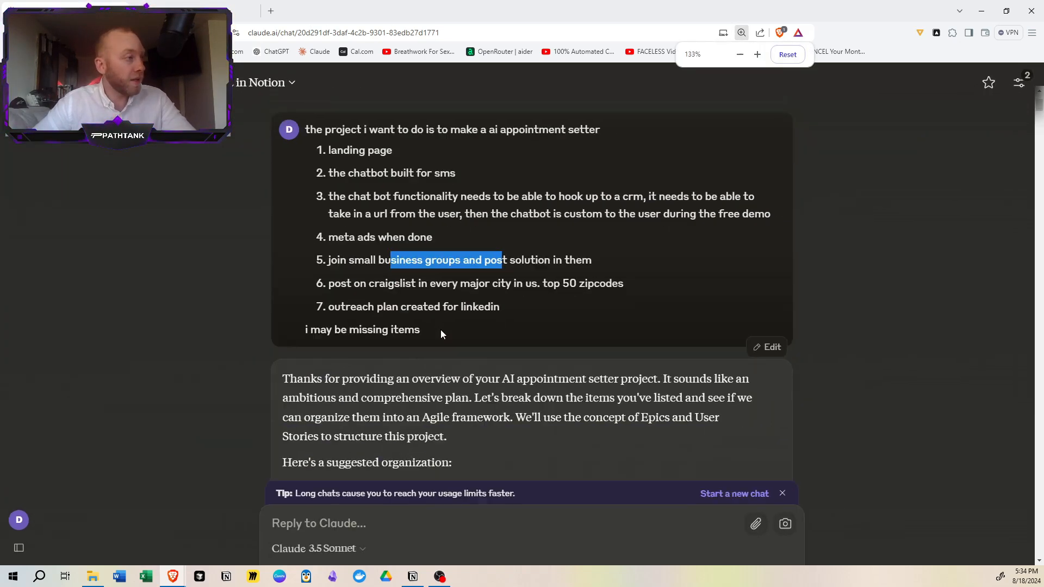
left_click(437, 309)
left_click_drag(446, 283, 555, 308)
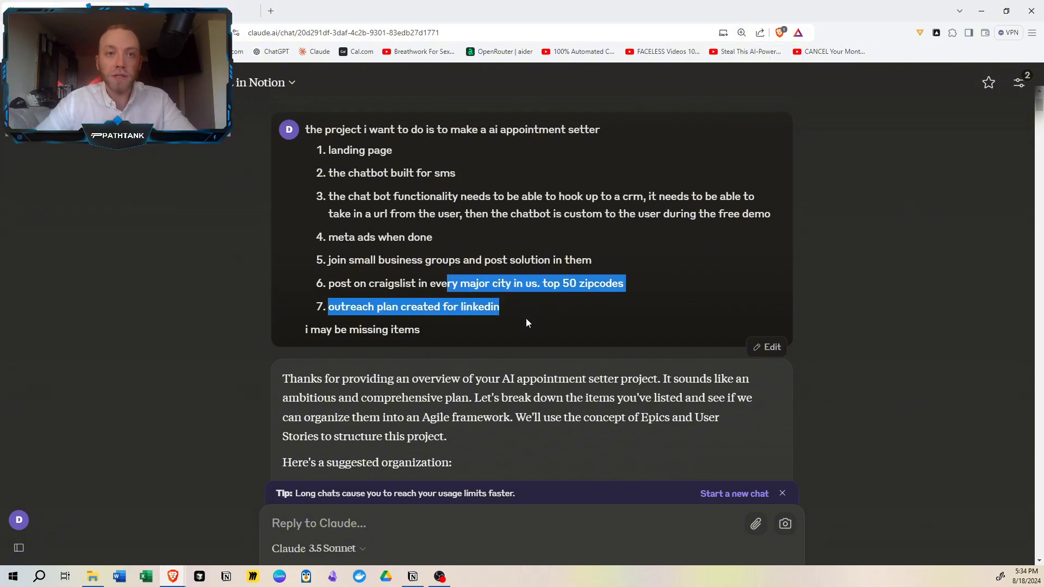
left_click(560, 285)
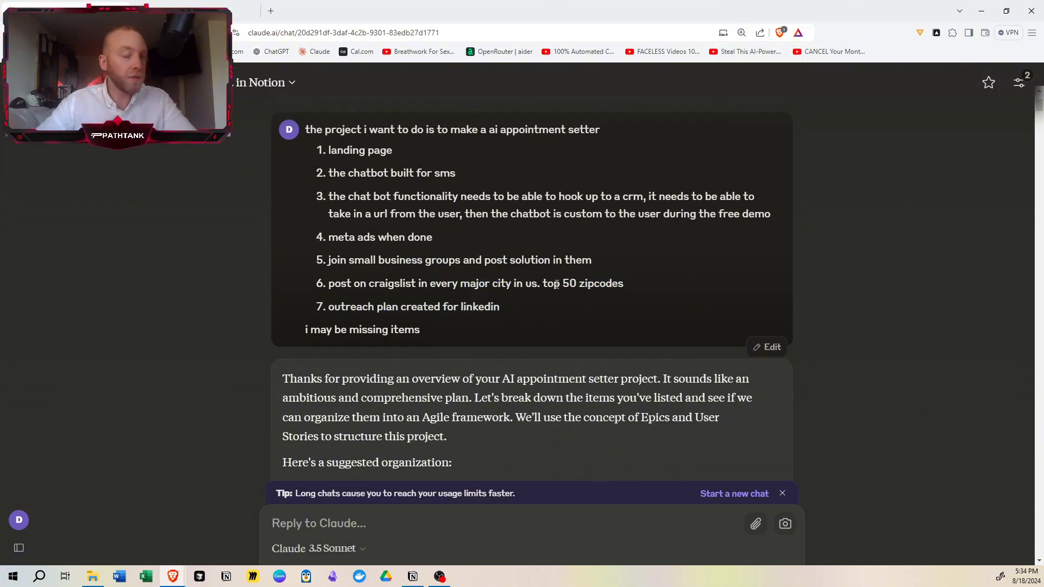
- Read through the suggested epics and user stories and the explanation of what a user story is
scroll(412, 270, "down", 1)
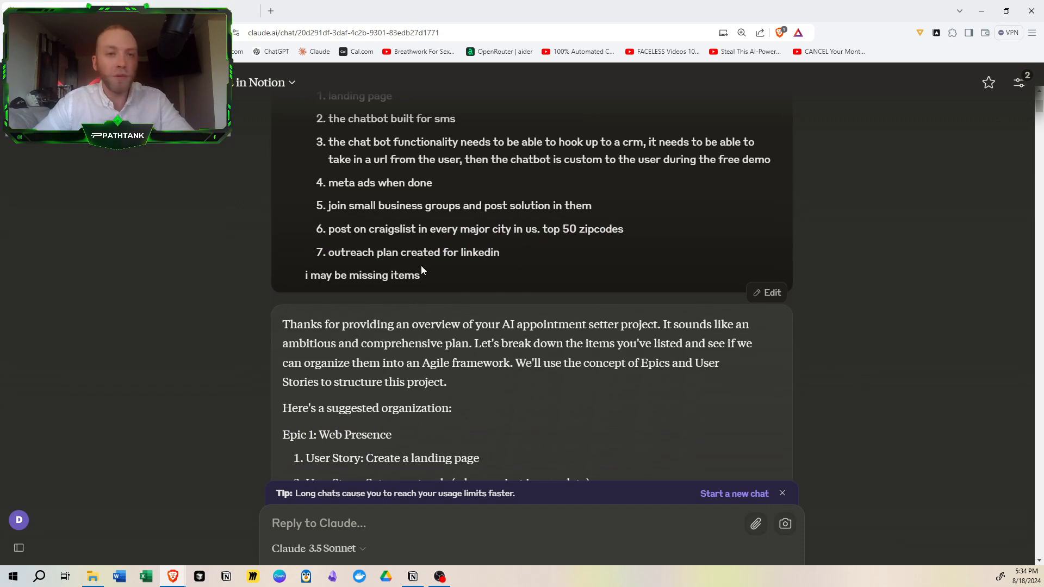
key("ctrl+minus")
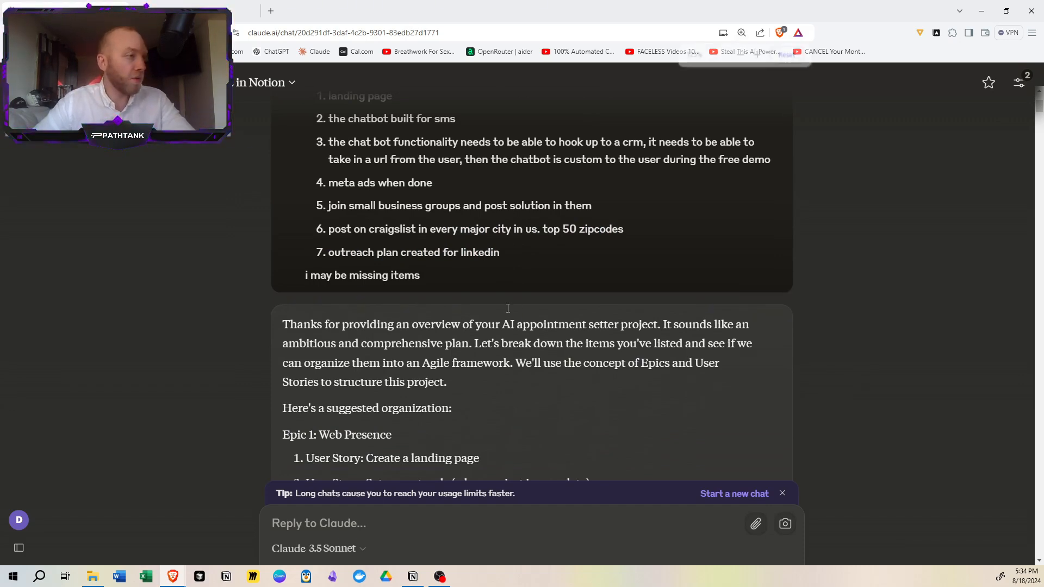
scroll(508, 309, "down", 1)
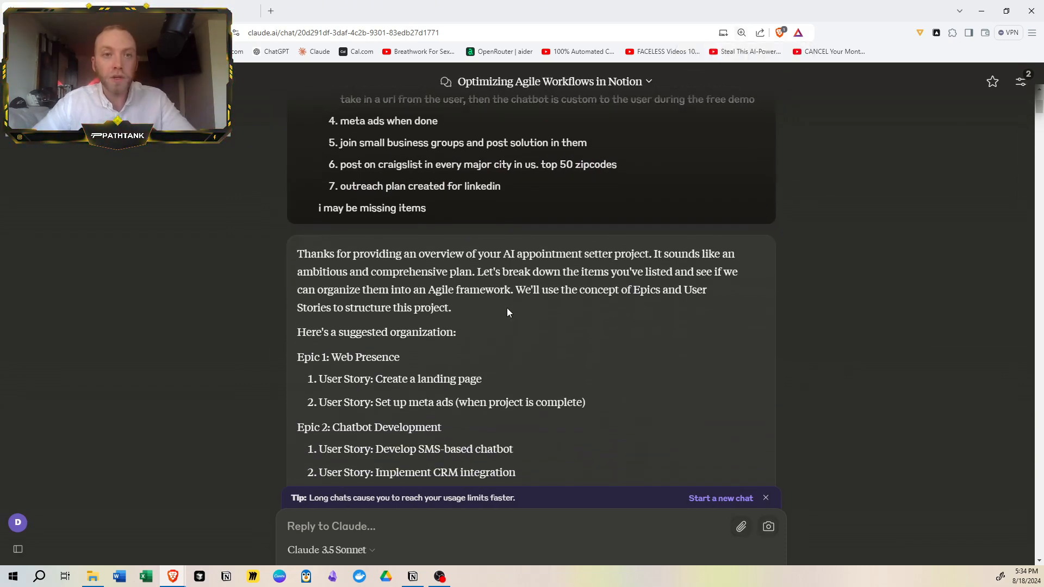
scroll(507, 308, "down", 10)
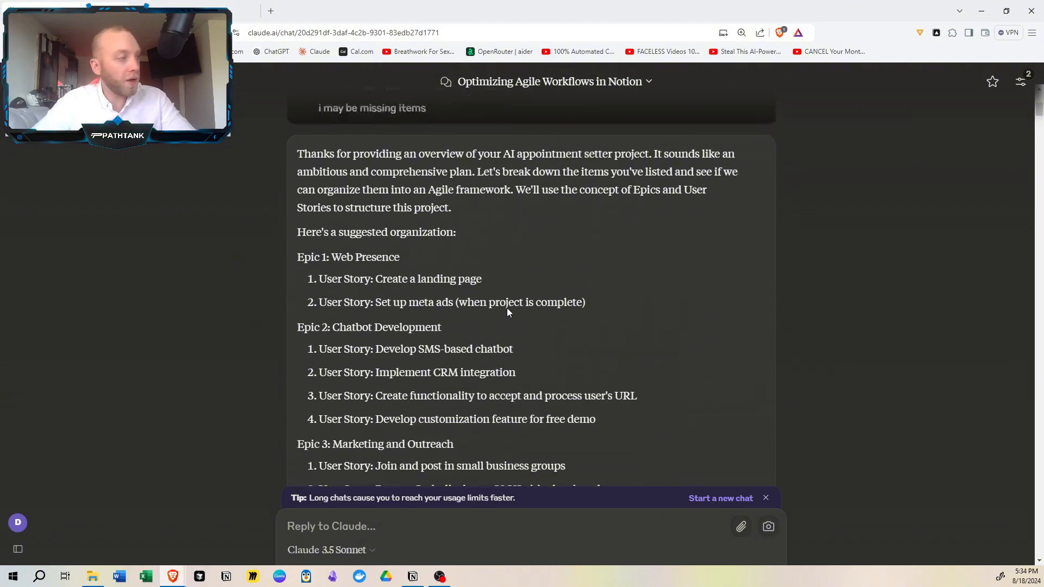
scroll(453, 302, "down", 6)
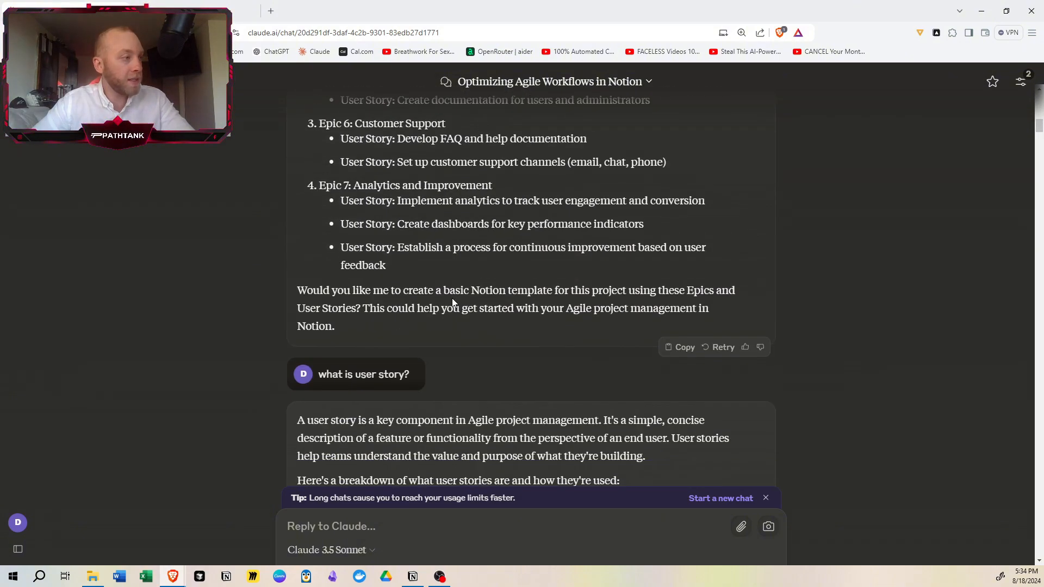
scroll(453, 302, "up", 5)
scroll(388, 312, "up", 2)
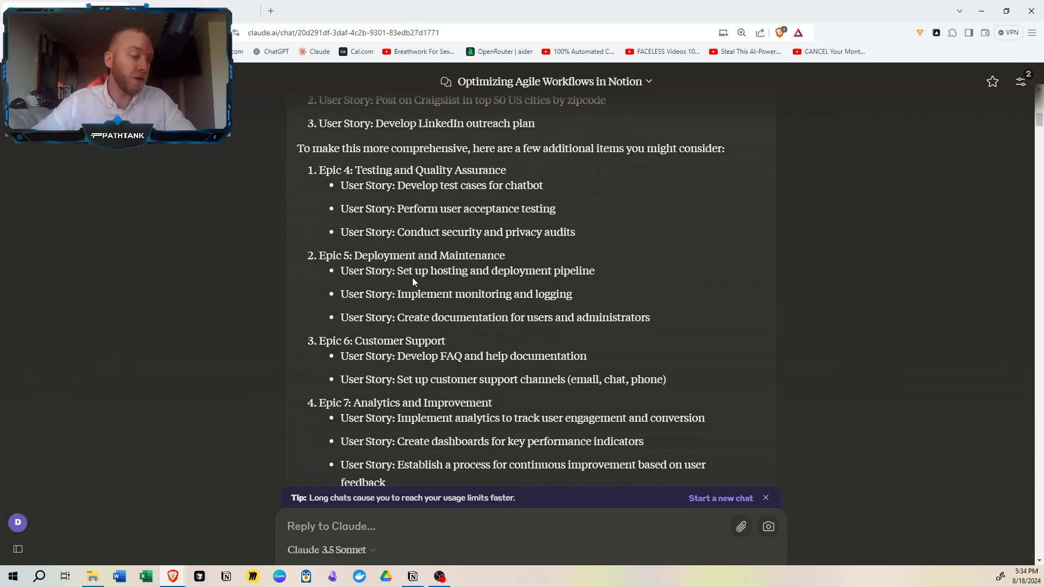
scroll(316, 274, "down", 1)
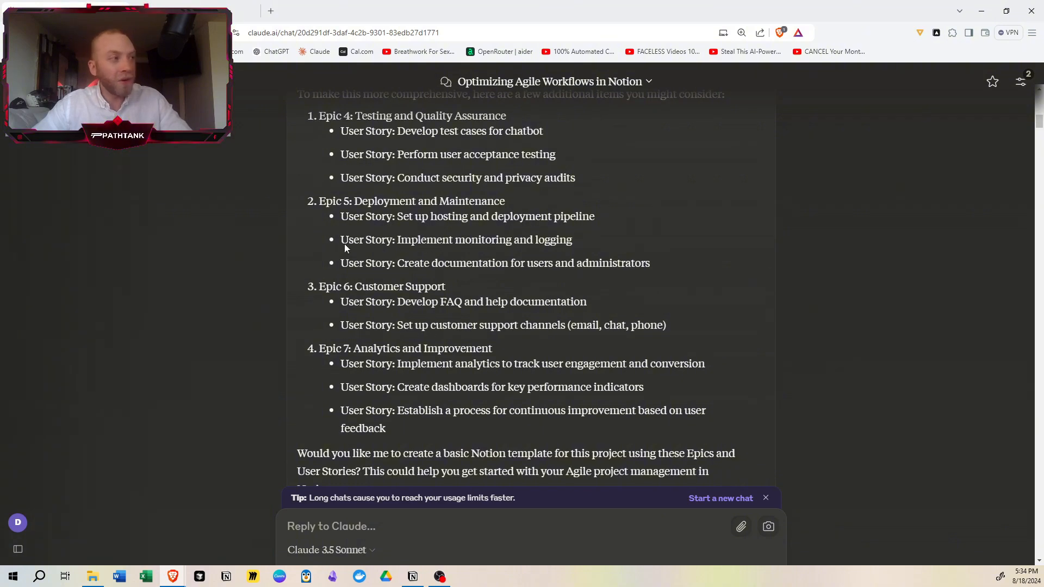
scroll(475, 347, "down", 4)
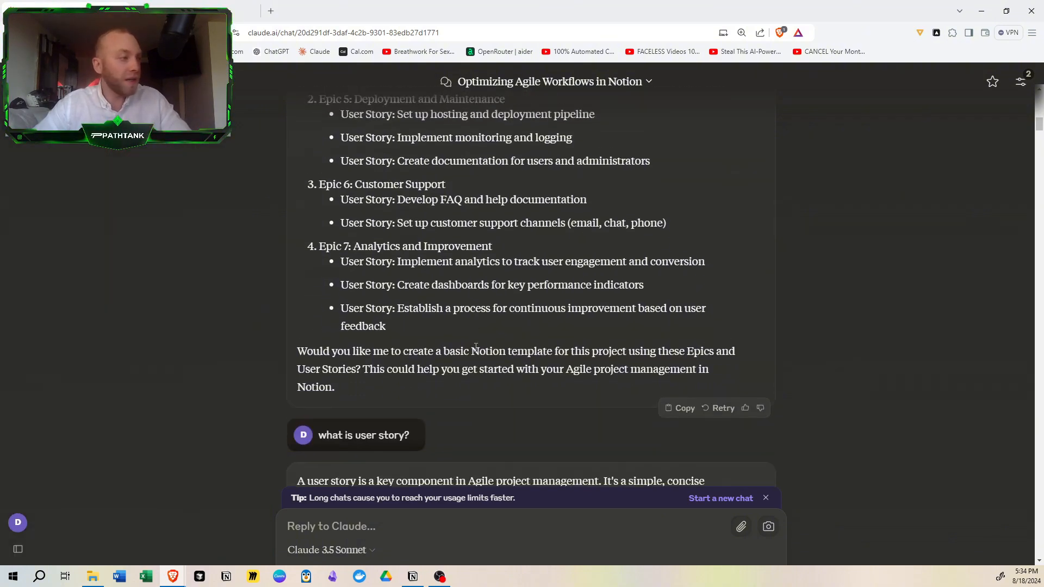
scroll(476, 347, "down", 2)
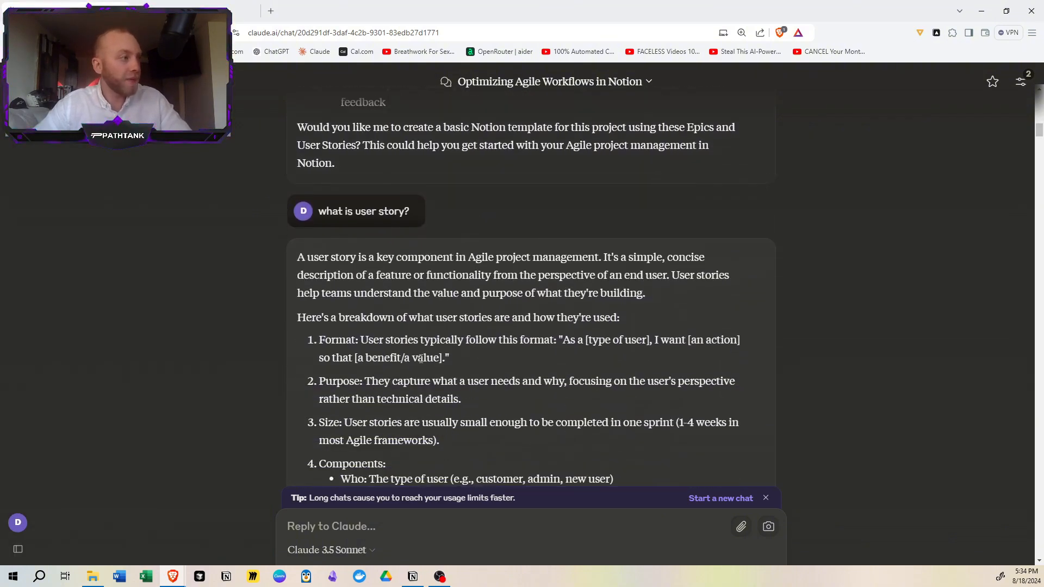
scroll(417, 359, "down", 1)
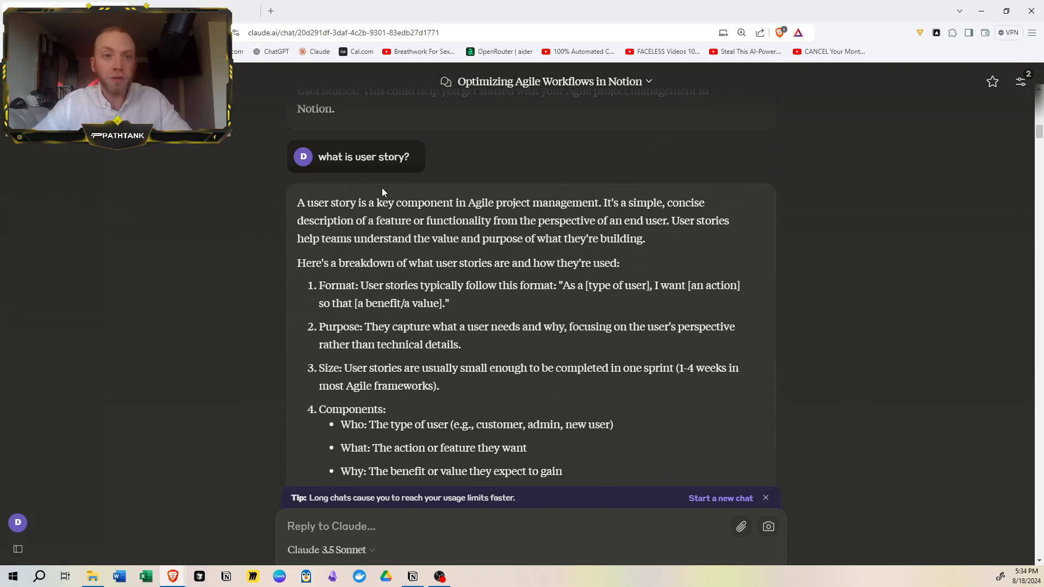
- Examine the prompt about tasks, statuses and sprints and the task-based project structure suggested in reply
scroll(487, 231, "down", 3)
scroll(488, 237, "down", 8)
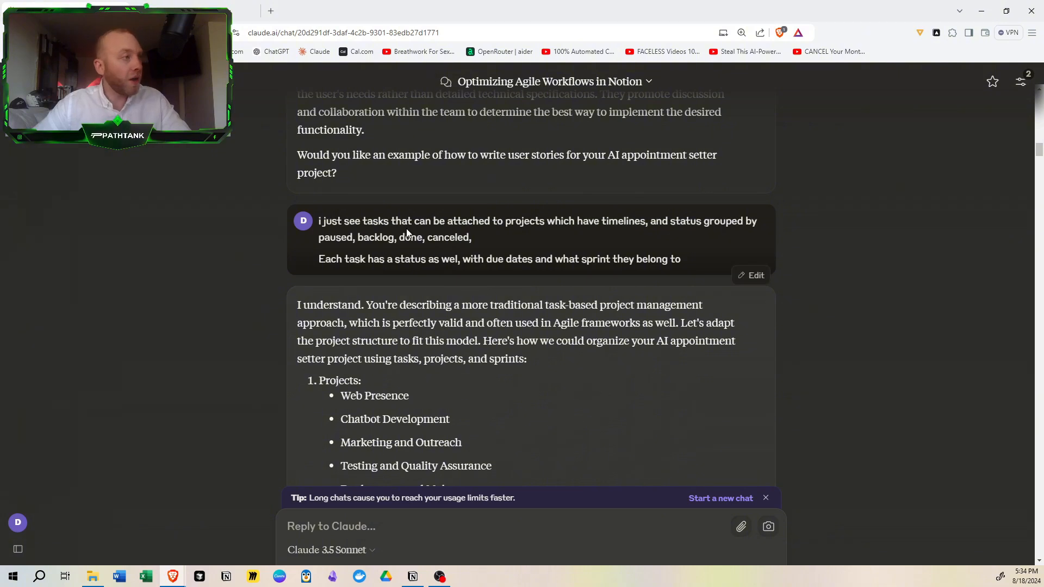
left_click_drag(602, 222, 672, 222)
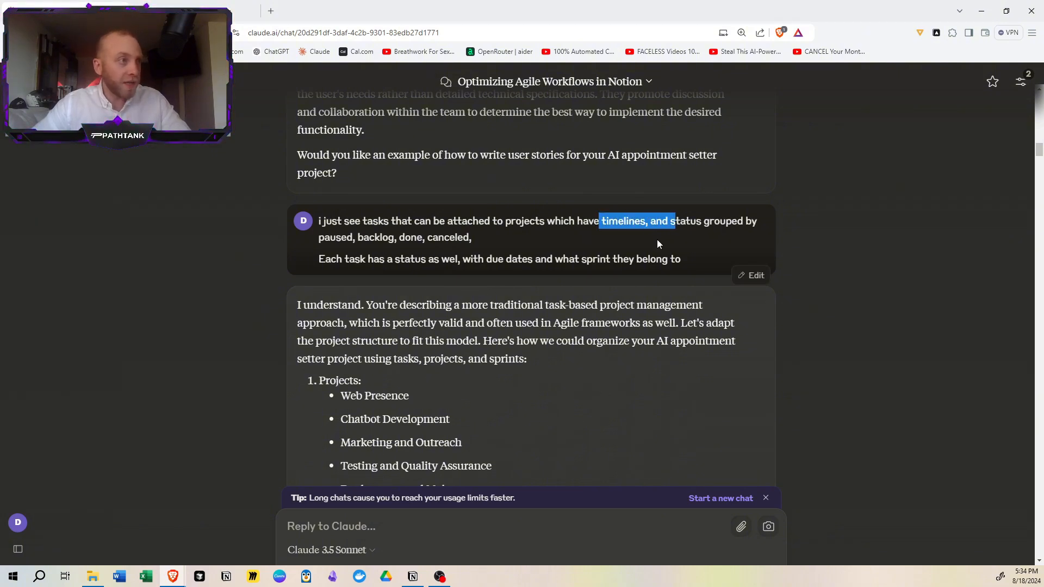
left_click_drag(369, 238, 449, 238)
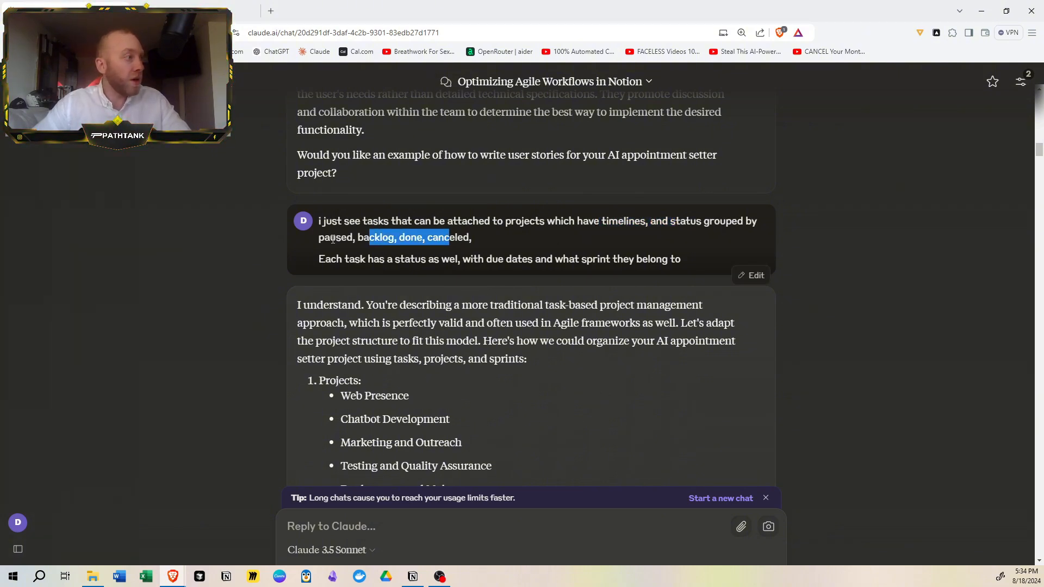
left_click_drag(329, 238, 394, 238)
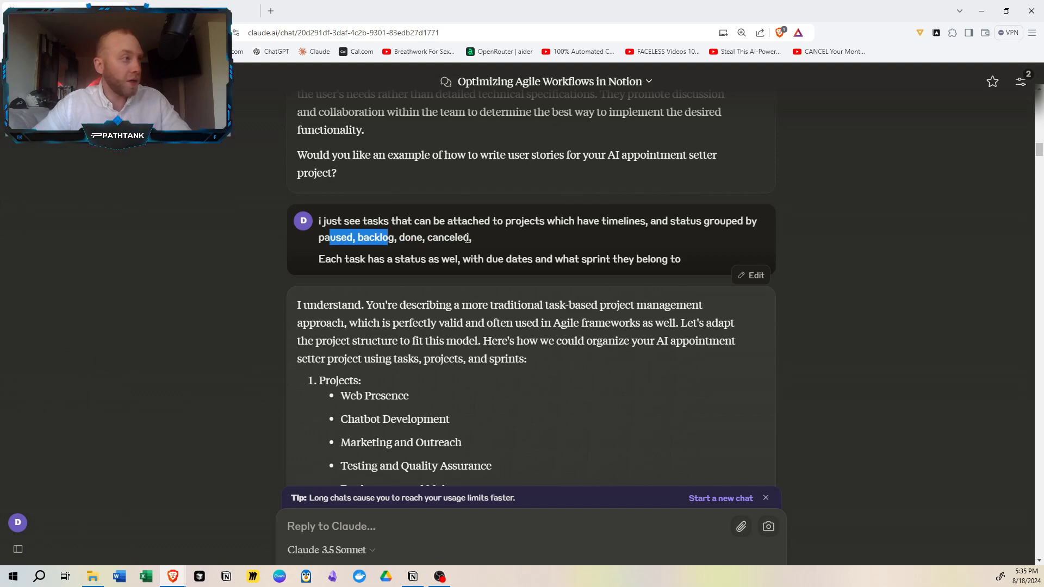
scroll(470, 262, "down", 2)
left_click(470, 262)
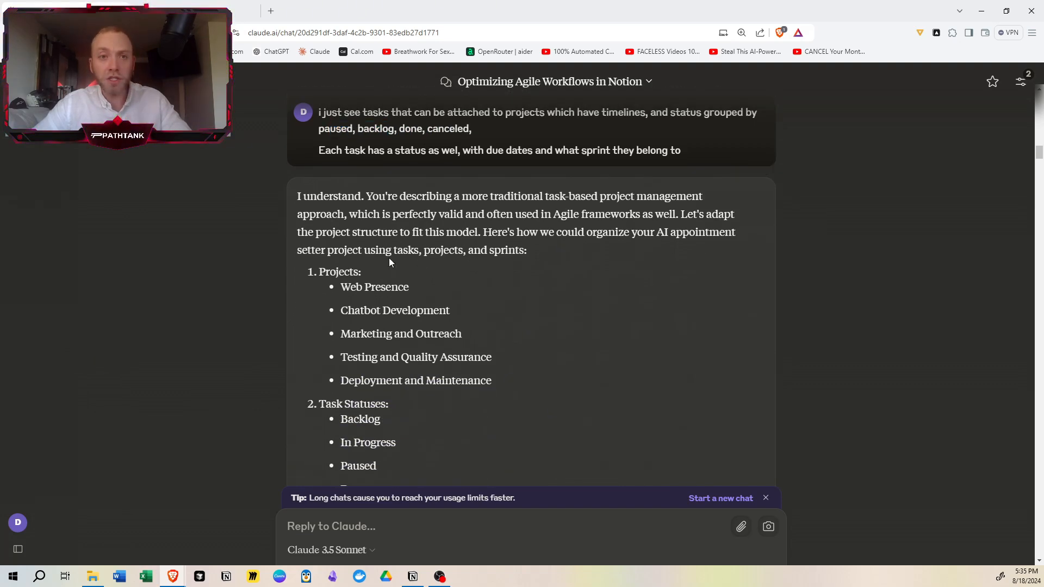
scroll(389, 259, "down", 1)
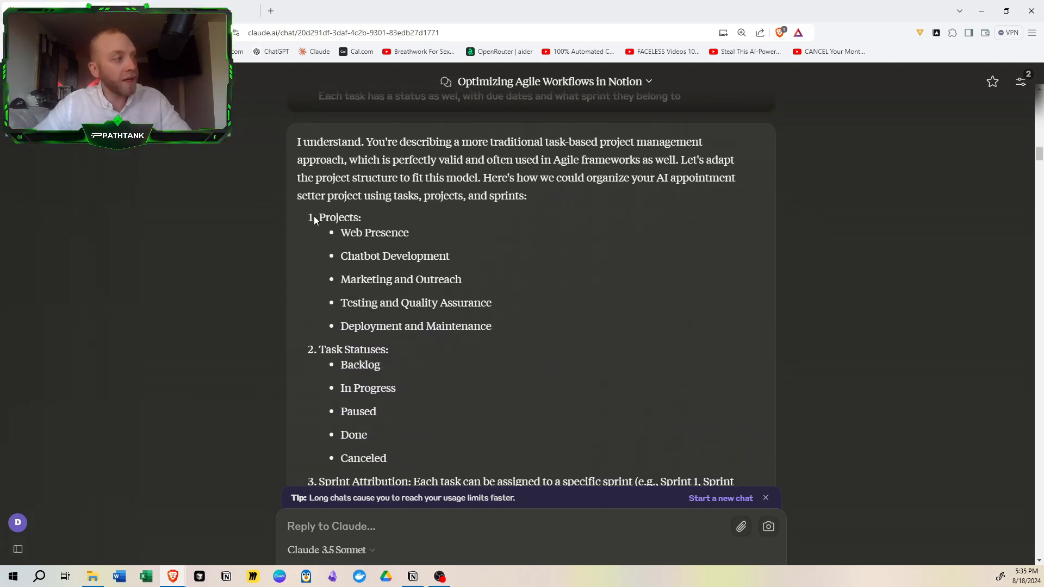
left_click_drag(314, 217, 421, 287)
scroll(421, 286, "down", 4)
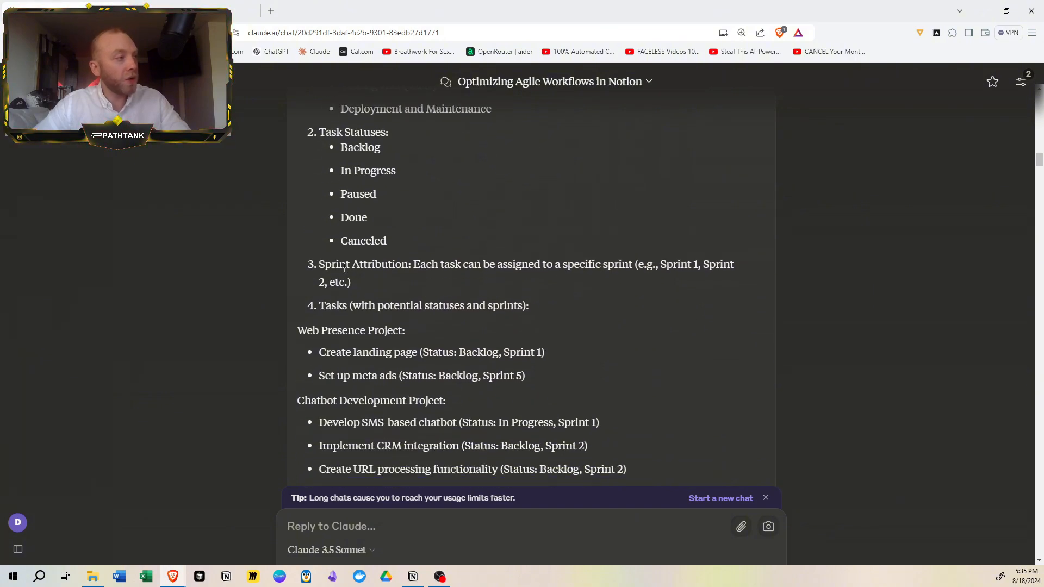
scroll(344, 267, "down", 12)
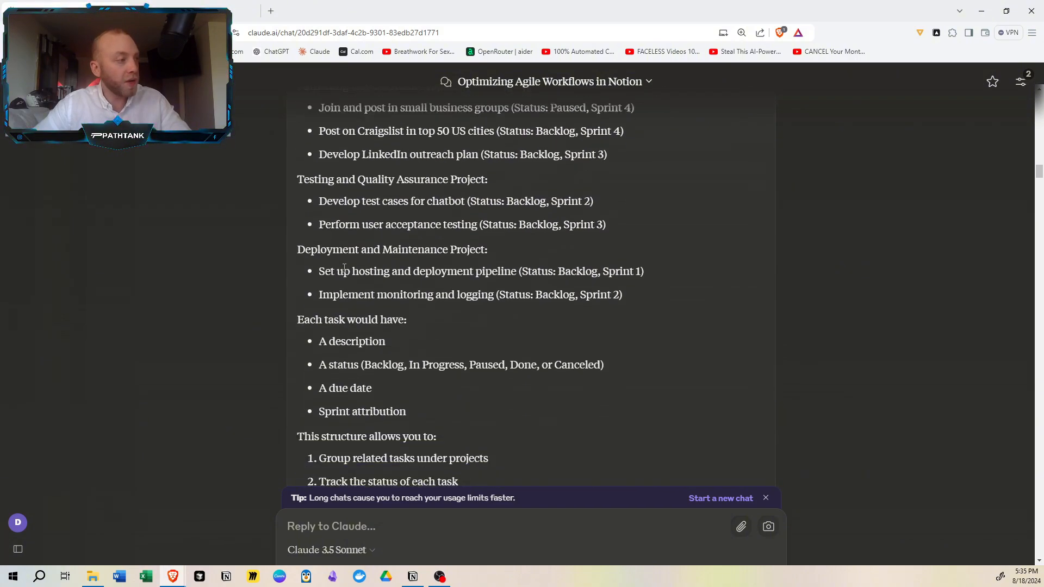
- Examine the prompt with the 30-day deadline and the dates and tasks of the proposed Sprint 1
scroll(345, 268, "down", 6)
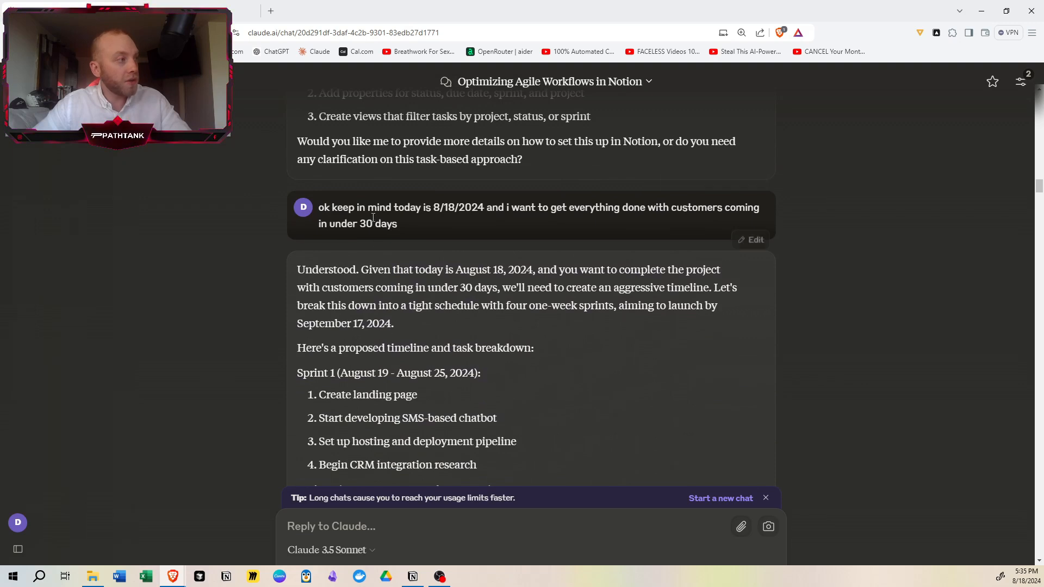
left_click_drag(366, 208, 478, 208)
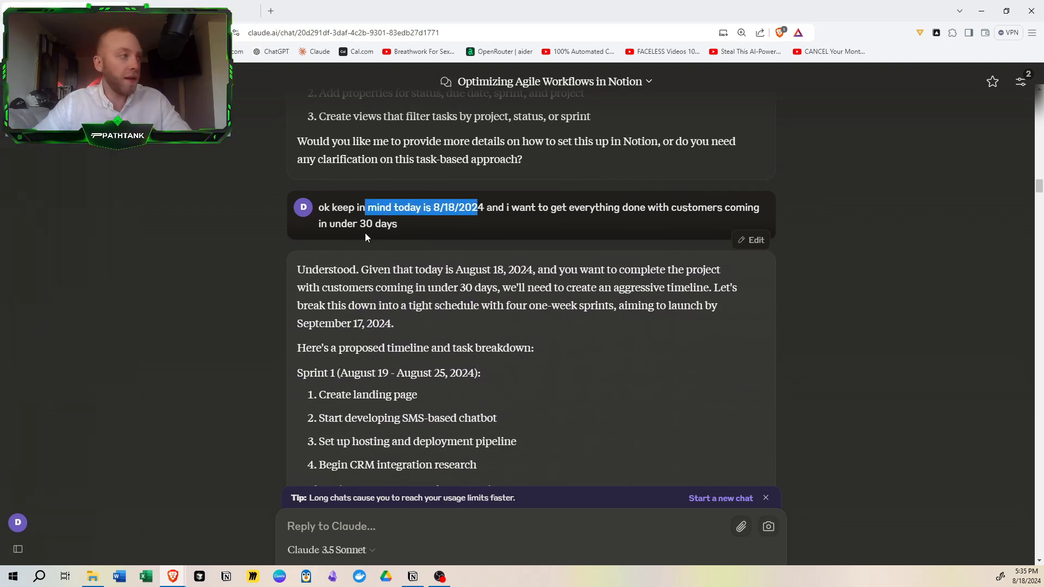
left_click_drag(361, 224, 400, 222)
scroll(409, 235, "down", 3)
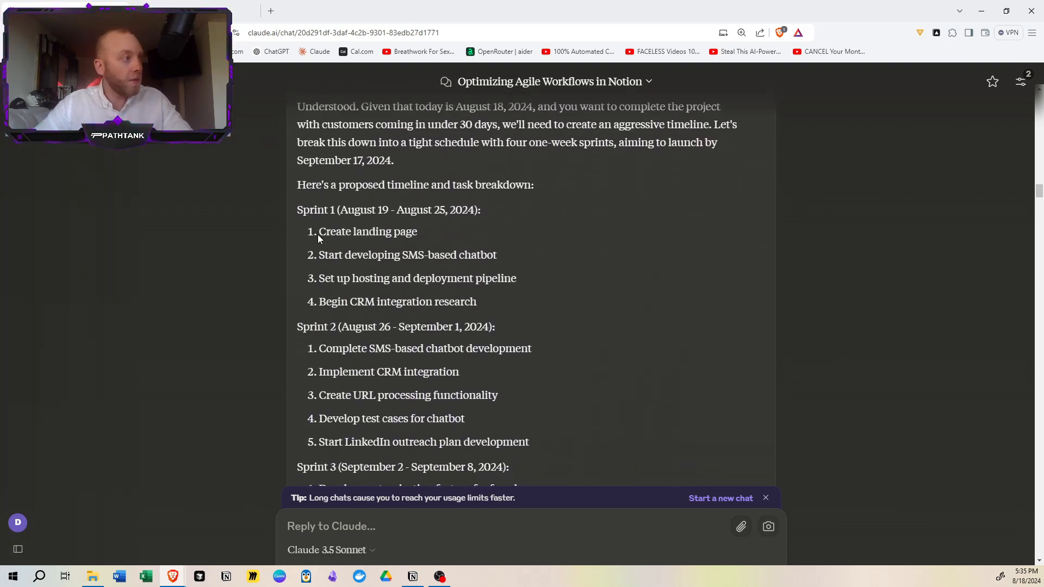
left_click_drag(331, 232, 414, 237)
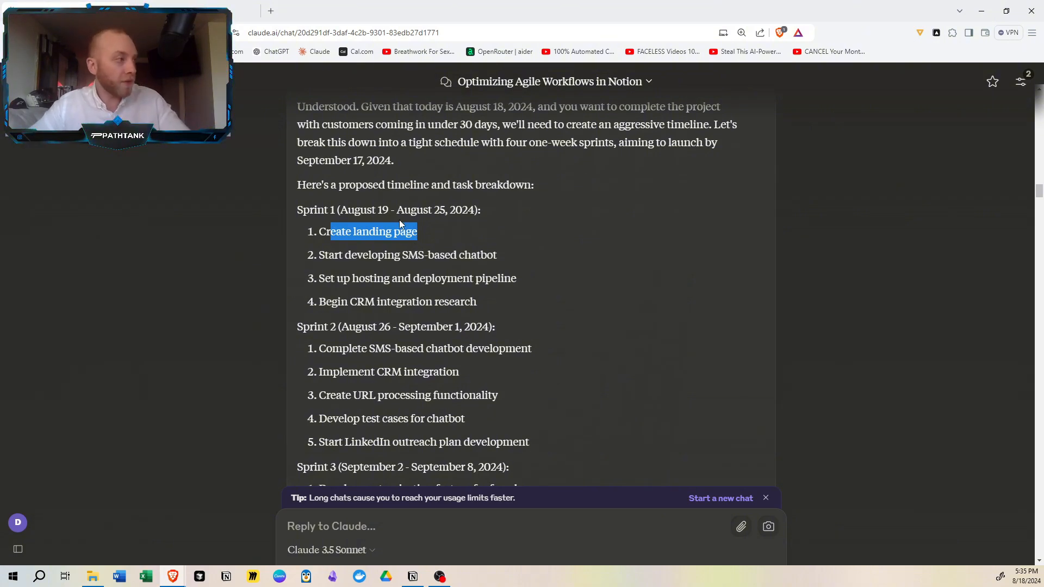
left_click_drag(374, 210, 480, 211)
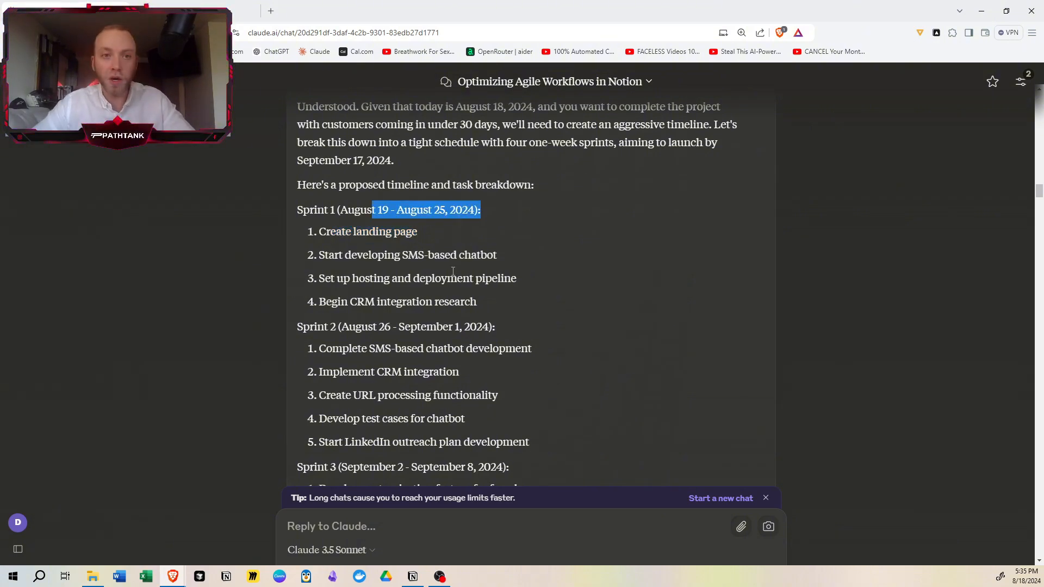
left_click_drag(337, 232, 418, 231)
left_click_drag(362, 279, 445, 278)
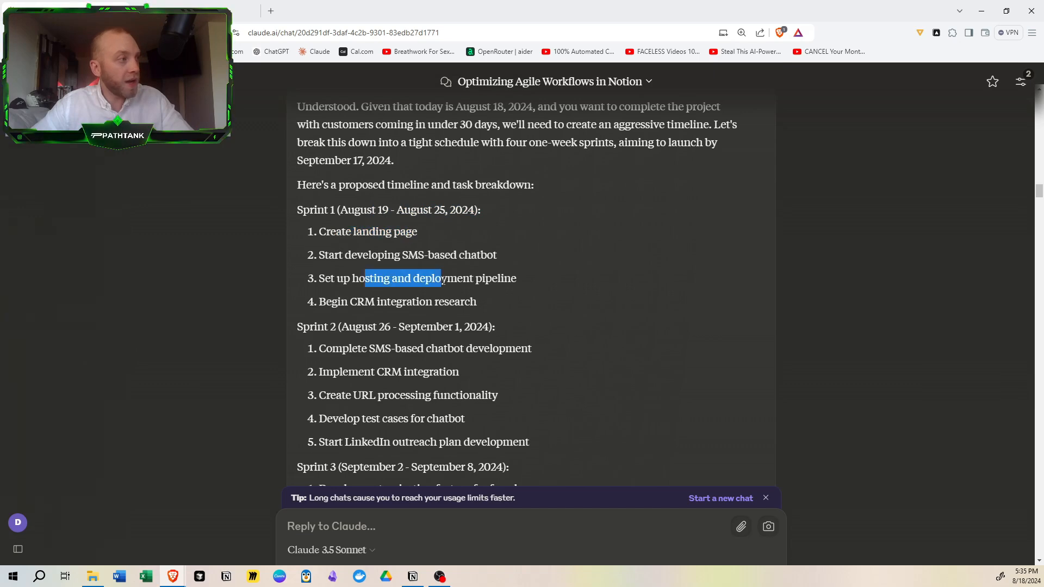
left_click_drag(375, 302, 453, 302)
scroll(438, 295, "down", 3)
scroll(403, 255, "up", 2)
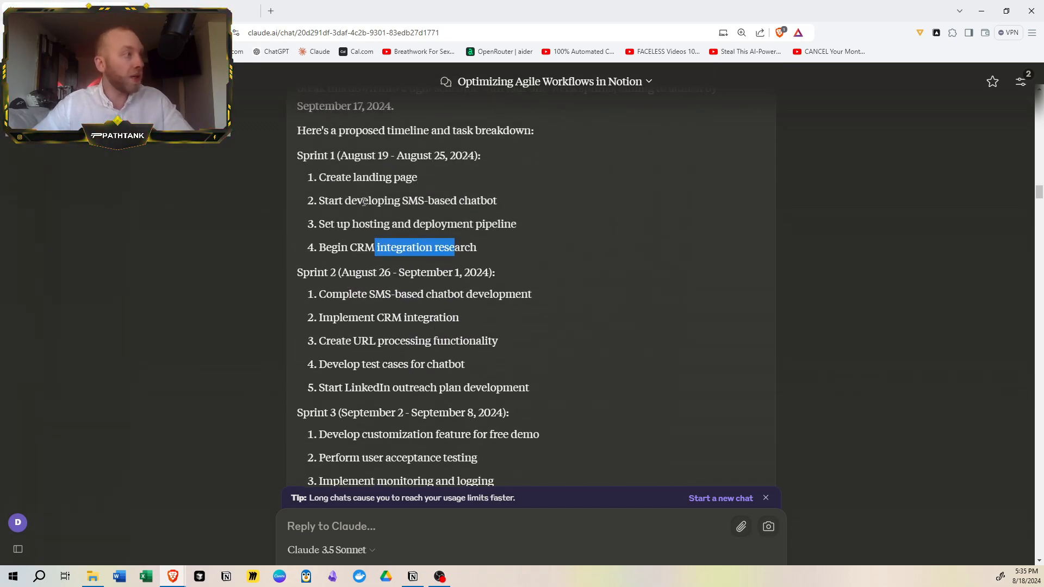
- Read through the tasks and dates of the proposed sprints following Sprint 1 and the rest of the timeline reply
scroll(402, 213, "down", 3)
left_click(410, 217)
scroll(408, 218, "up", 1)
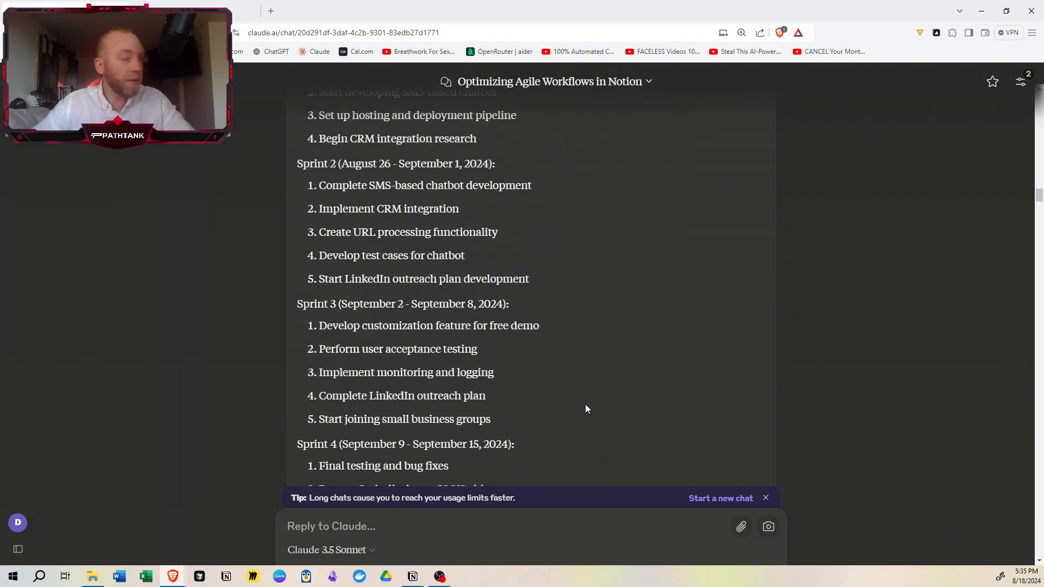
scroll(637, 383, "down", 1)
scroll(638, 383, "down", 10)
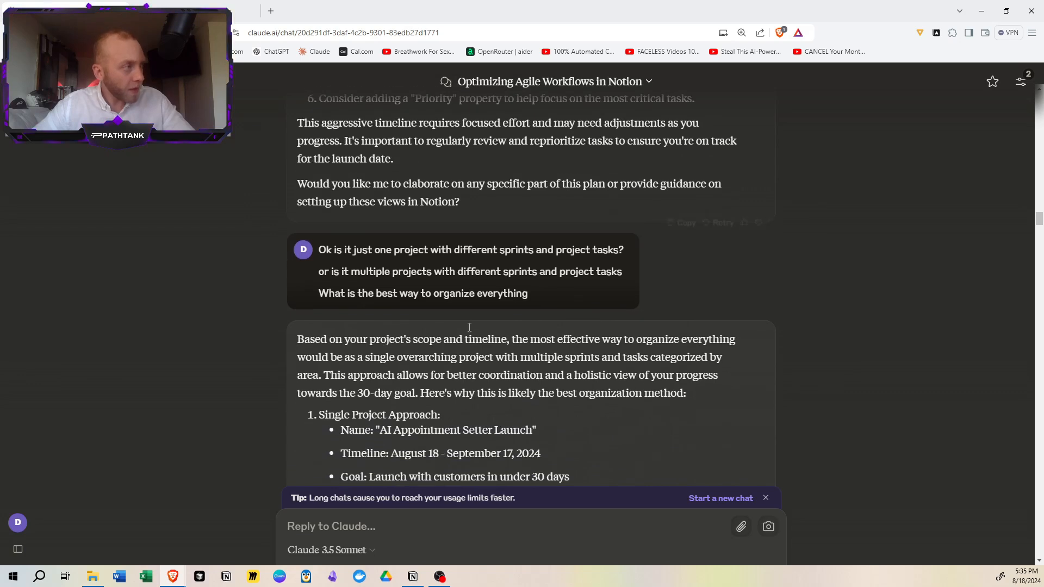
- Examine the prompt asking whether to use one or multiple projects and the single-project approach given in reply
left_click_drag(392, 250, 474, 251)
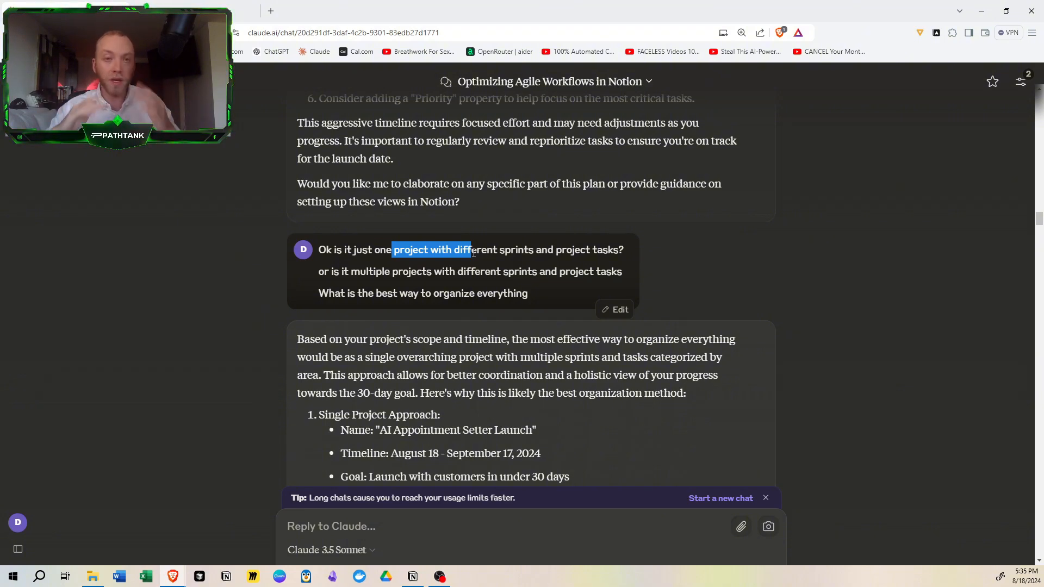
scroll(473, 254, "down", 2)
left_click(443, 290)
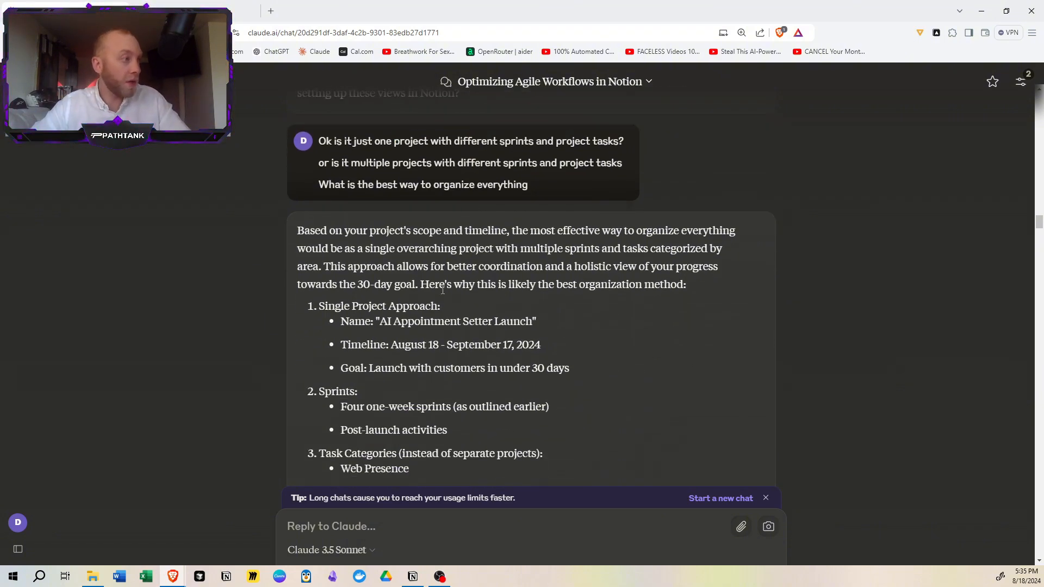
scroll(443, 290, "down", 4)
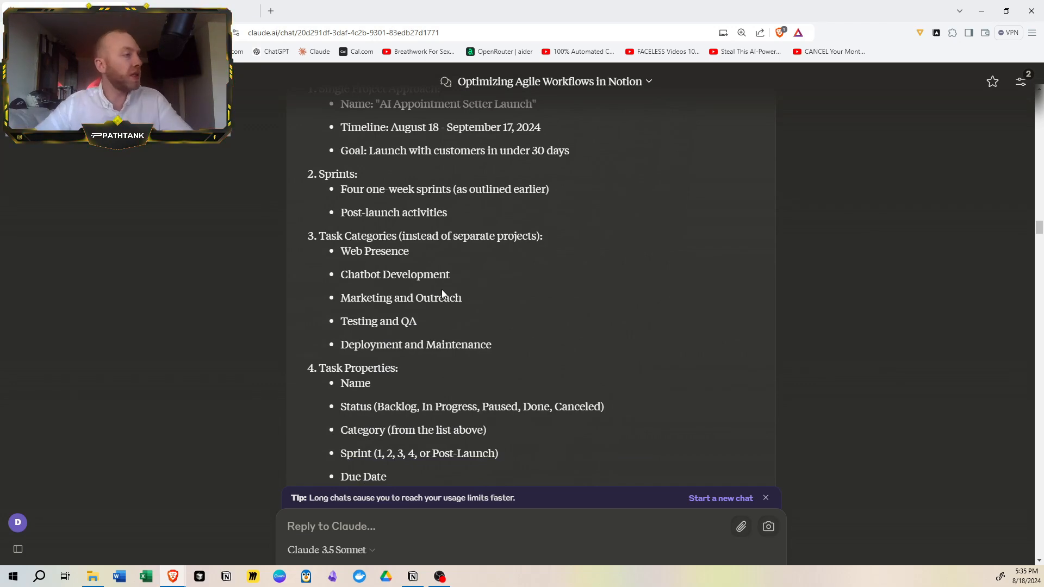
scroll(442, 294, "down", 6)
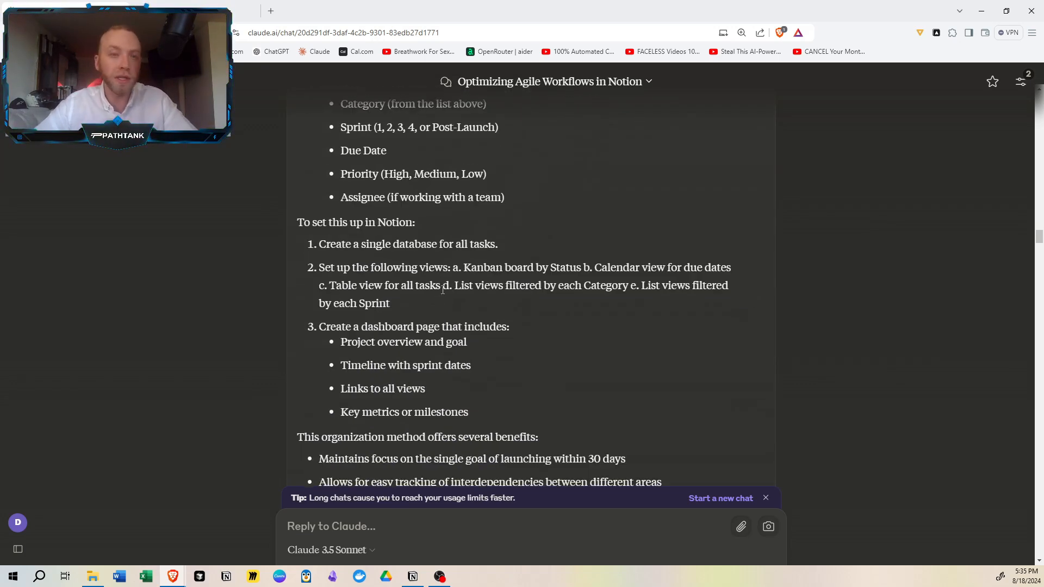
scroll(442, 290, "down", 7)
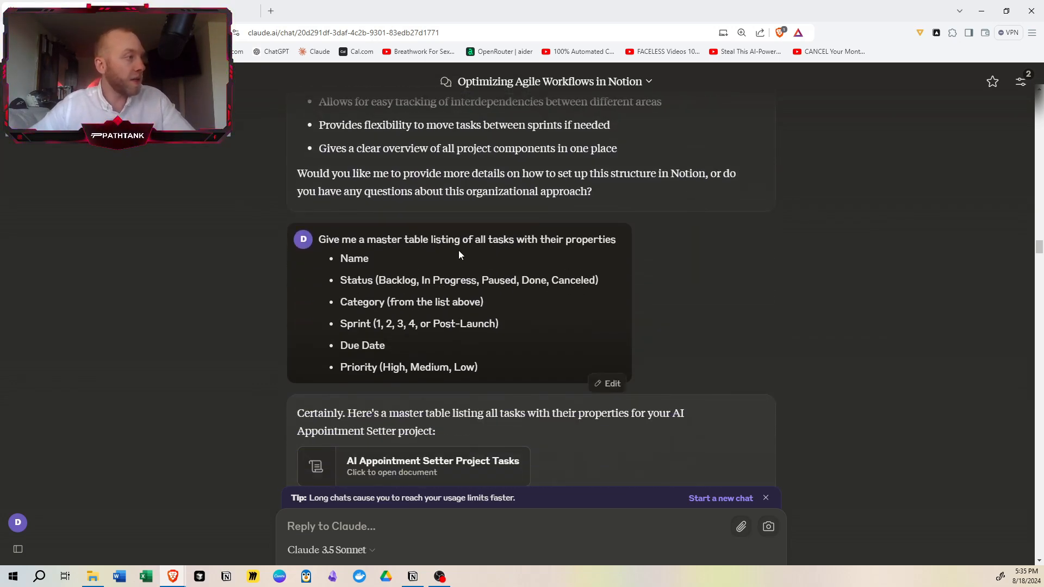
- Examine the prompt requesting a master table of all tasks and the properties it lists, from name to priority
scroll(459, 250, "down", 3)
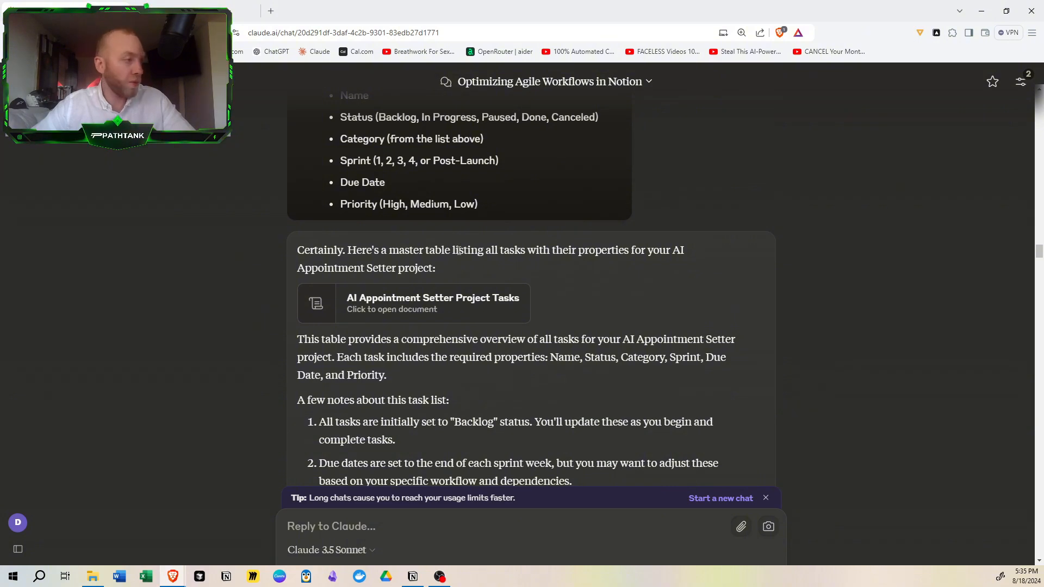
scroll(271, 267, "up", 2)
left_click_drag(358, 185, 442, 185)
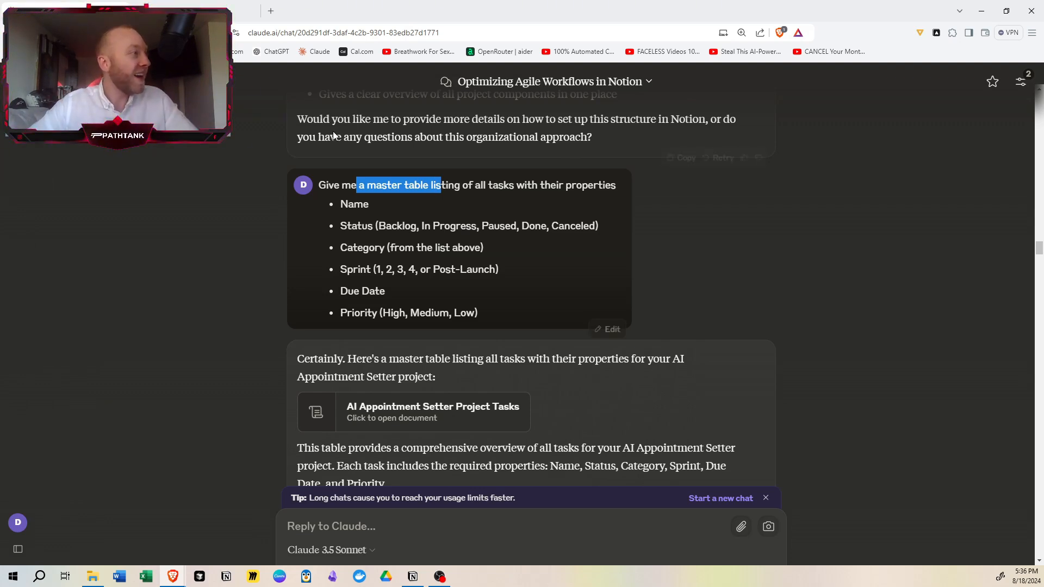
left_click_drag(348, 206, 373, 207)
left_click_drag(353, 247, 347, 292)
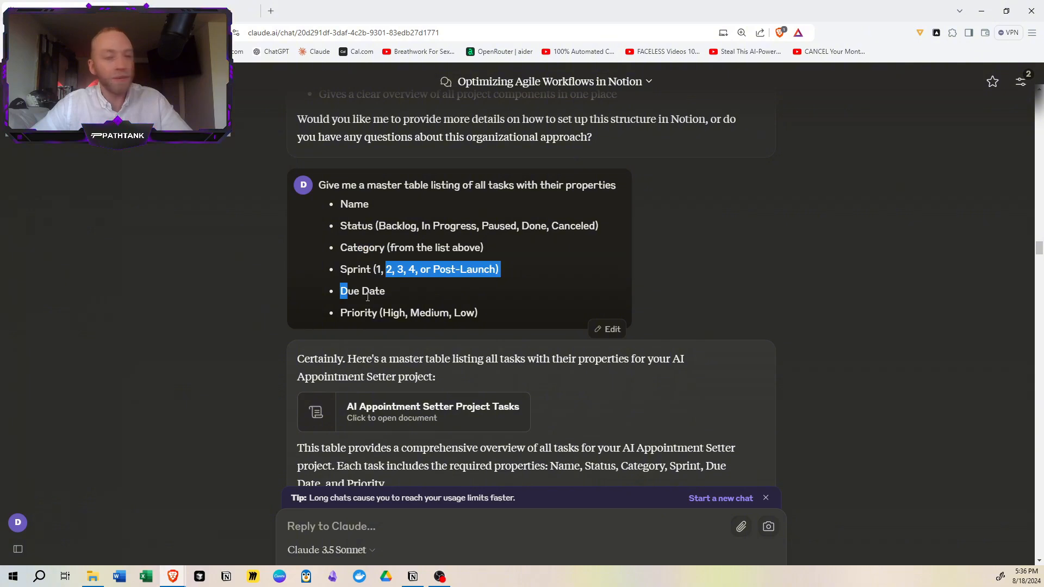
- Open the AI Appointment Setter Project Tasks document and review its task names, statuses, categories and sprints
scroll(386, 295, "down", 2)
left_click(416, 308)
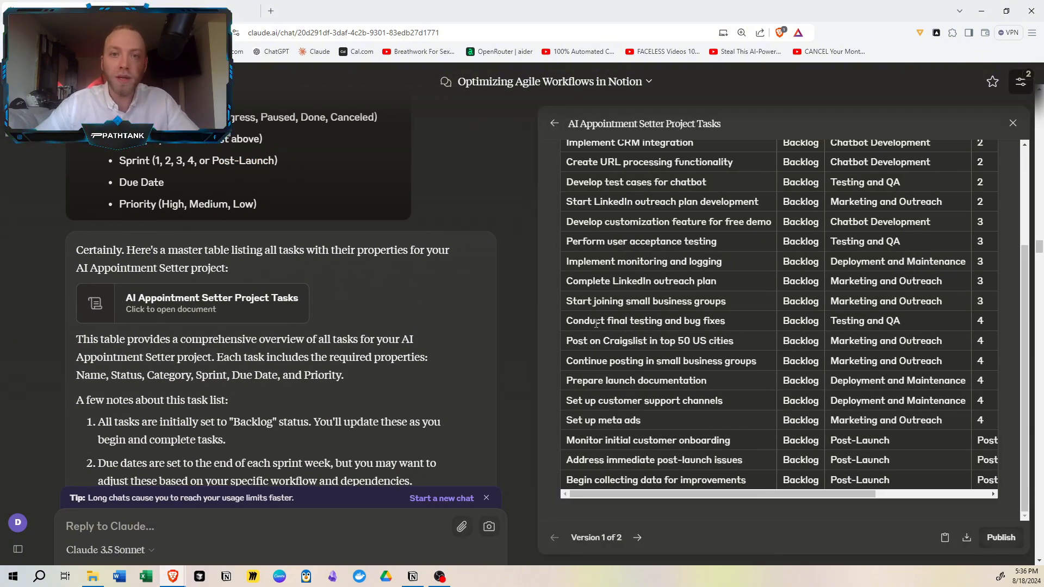
scroll(596, 324, "up", 3)
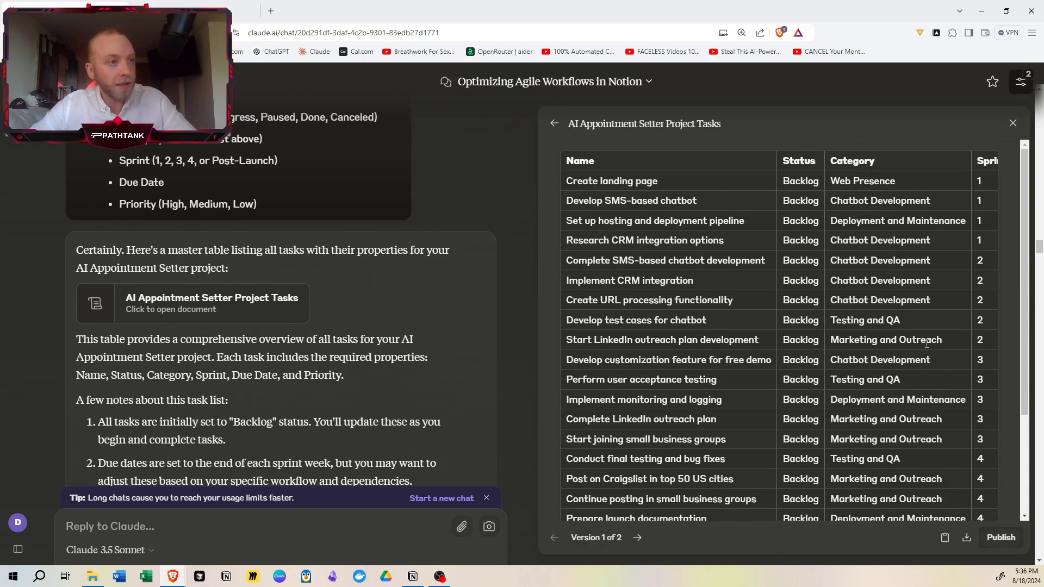
scroll(932, 370, "down", 3)
scroll(870, 402, "up", 3)
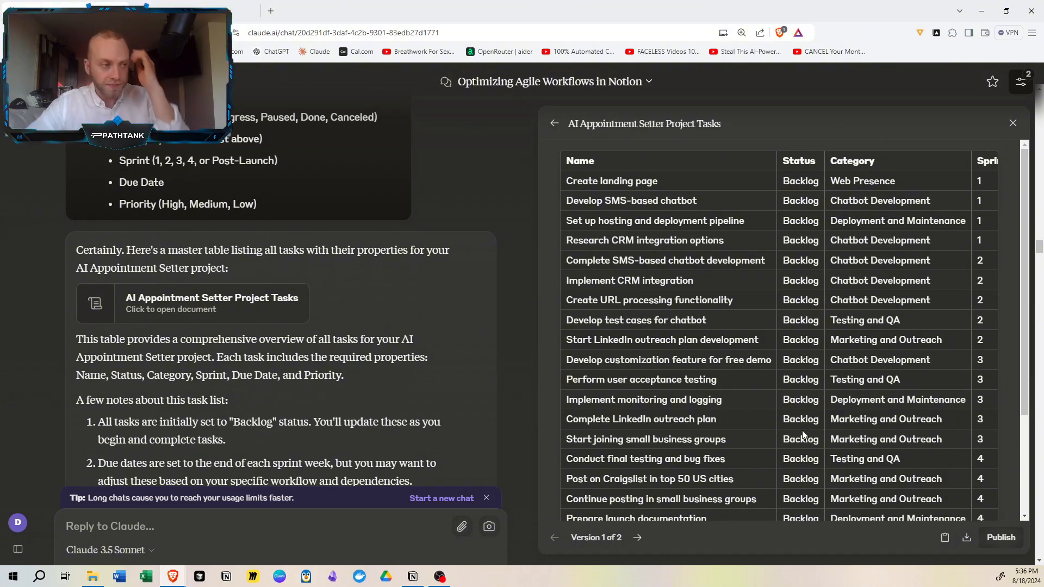
scroll(803, 434, "down", 5)
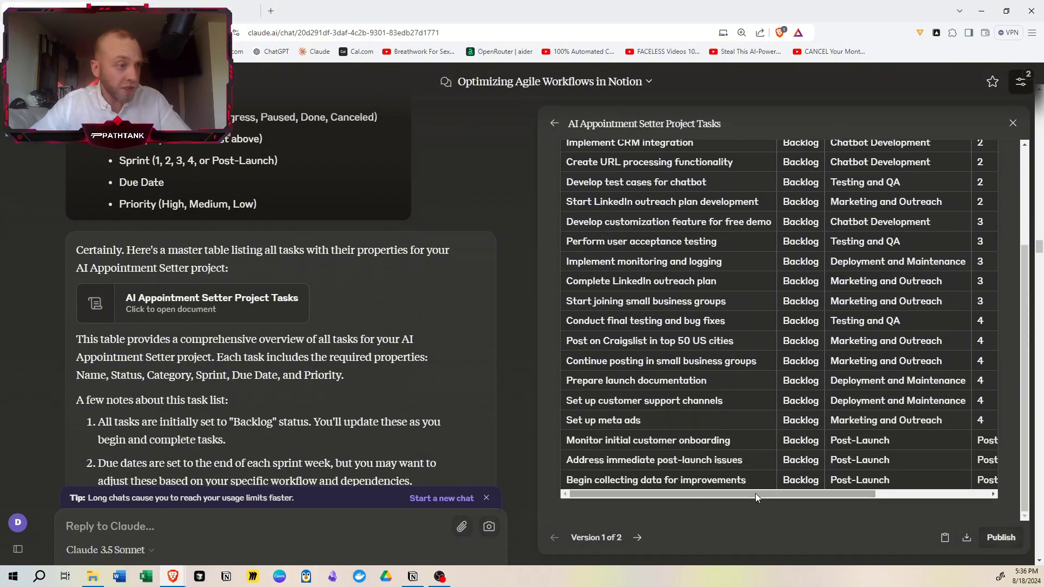
left_click_drag(756, 494, 759, 453)
scroll(758, 453, "up", 4)
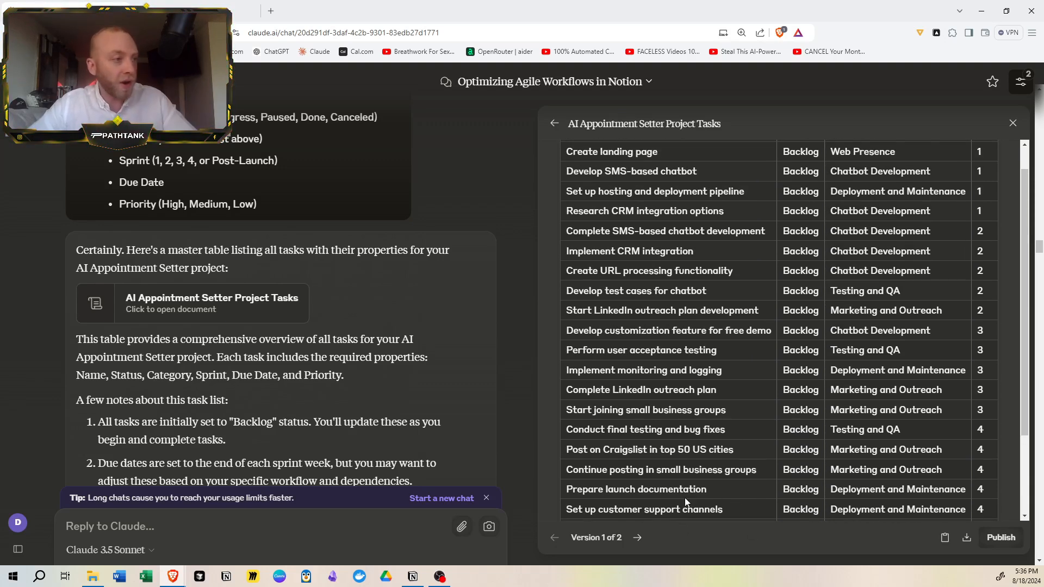
scroll(769, 368, "up", 1)
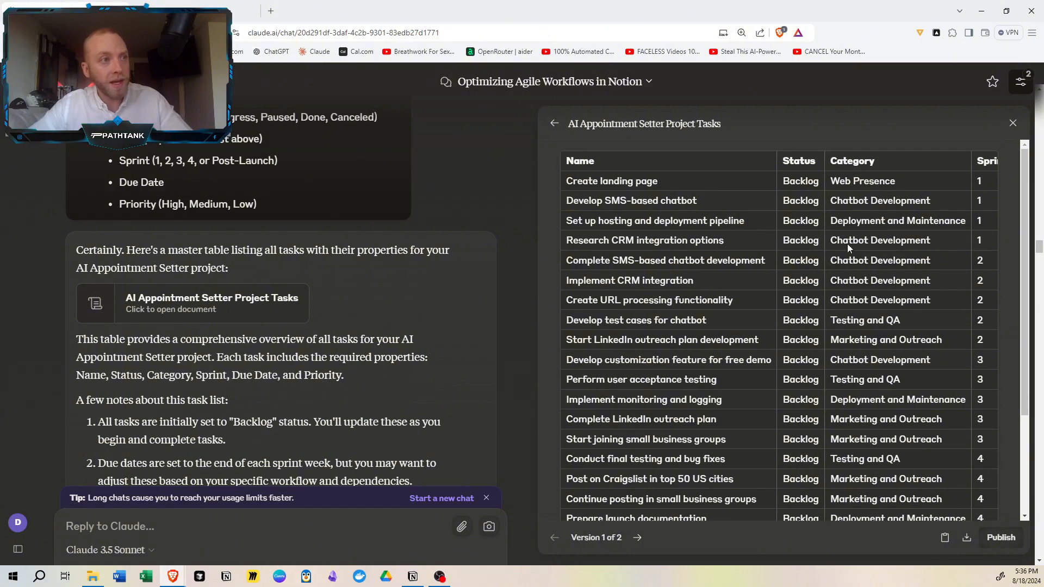
left_click_drag(854, 200, 904, 280)
left_click(747, 502)
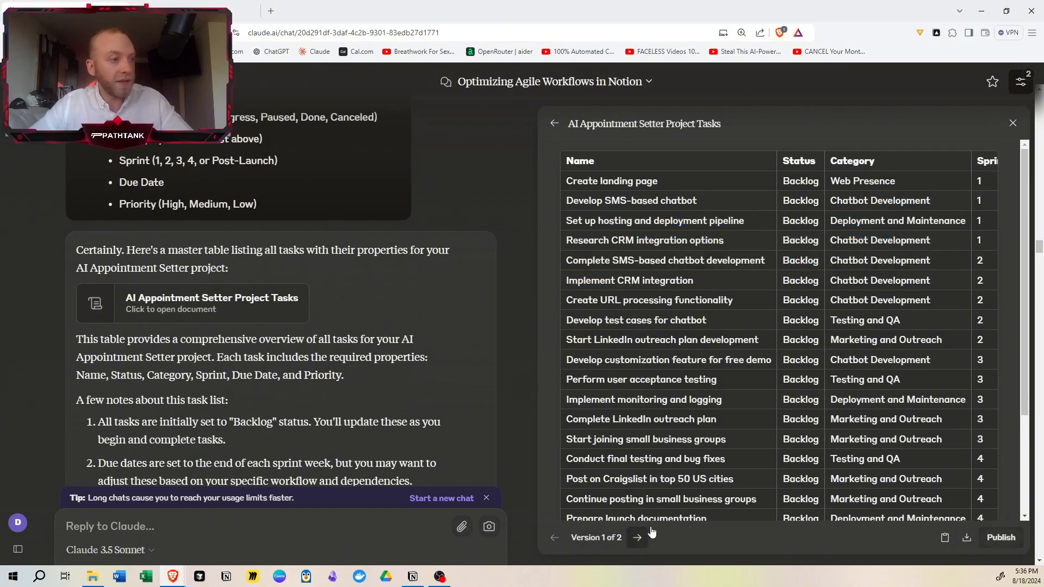
- Examine the prompt asking, as an expert in selling AI chatbots to businesses, what to add to the task list
scroll(390, 393, "down", 4)
scroll(389, 393, "down", 7)
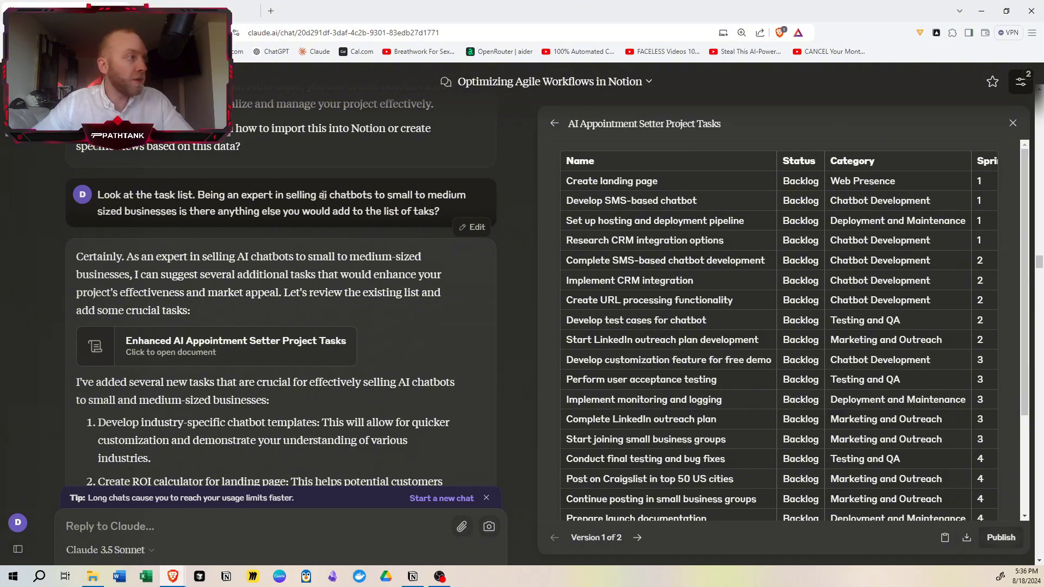
left_click_drag(320, 195, 373, 194)
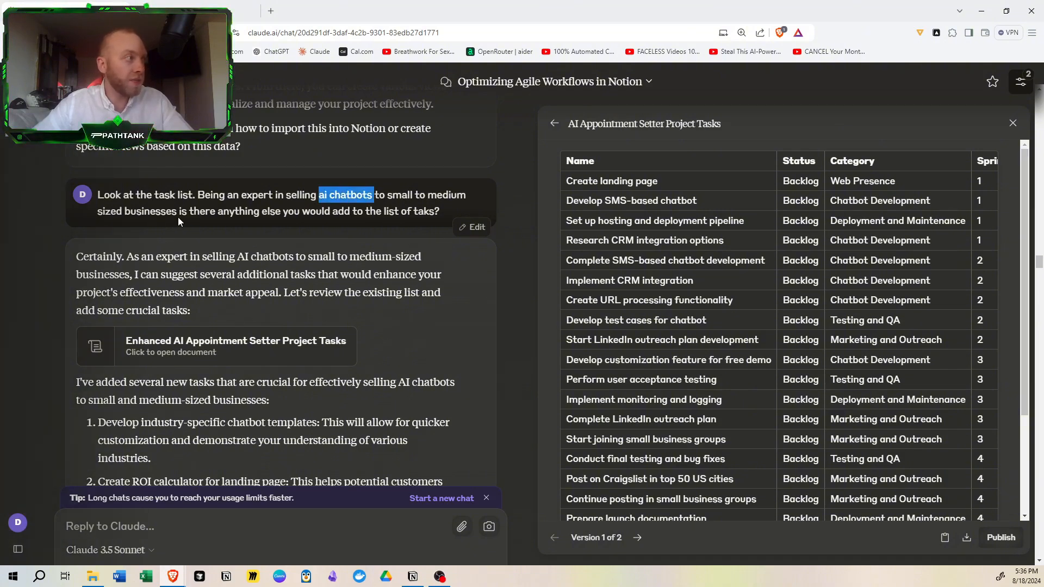
left_click_drag(263, 195, 407, 194)
scroll(291, 233, "down", 2)
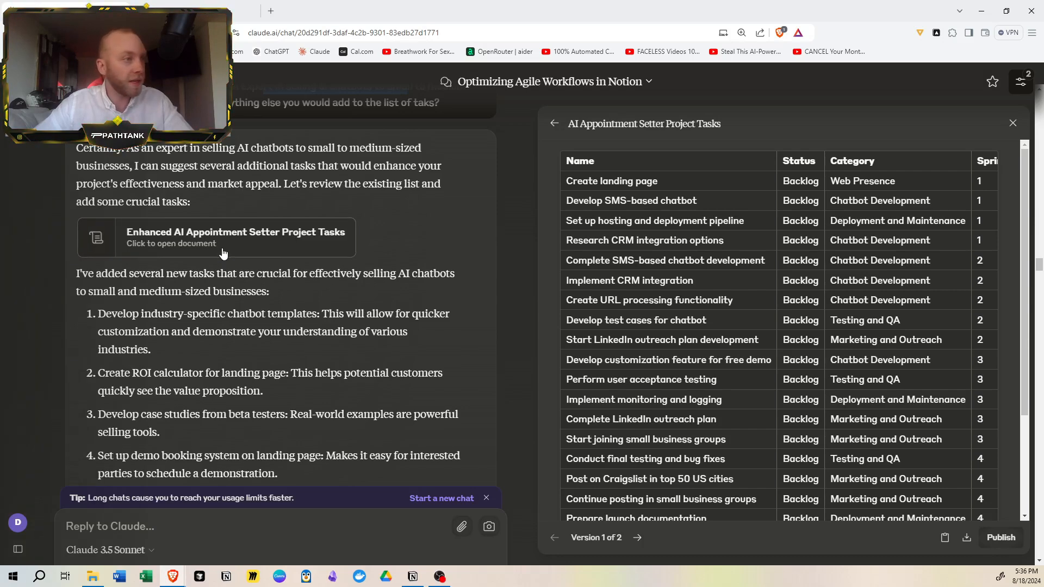
- Open the Enhanced AI Appointment Setter Project Tasks document and review its sprint, due date and priority columns
left_click(288, 235)
left_click_drag(651, 494, 762, 477)
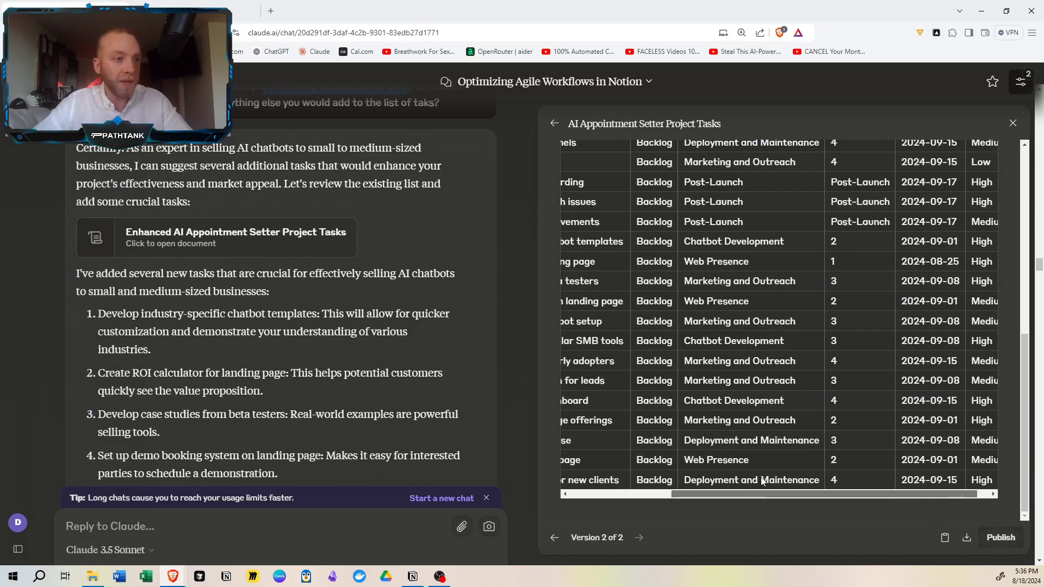
scroll(830, 282, "up", 10)
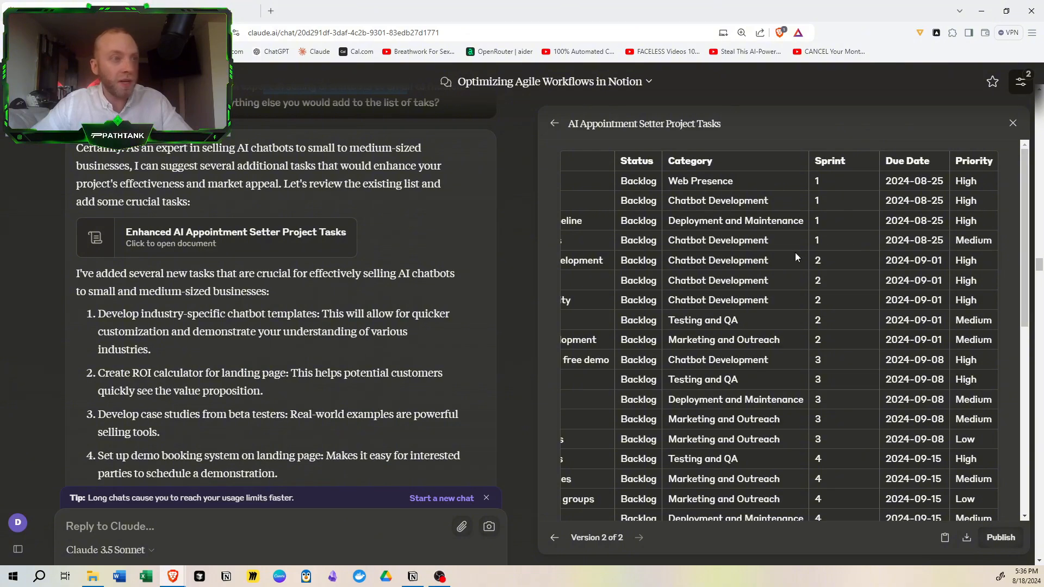
scroll(796, 252, "down", 2)
- Examine the prompt about which tasks Go High Level can solve and the task-by-task analysis in reply
scroll(269, 364, "down", 4)
scroll(269, 365, "down", 4)
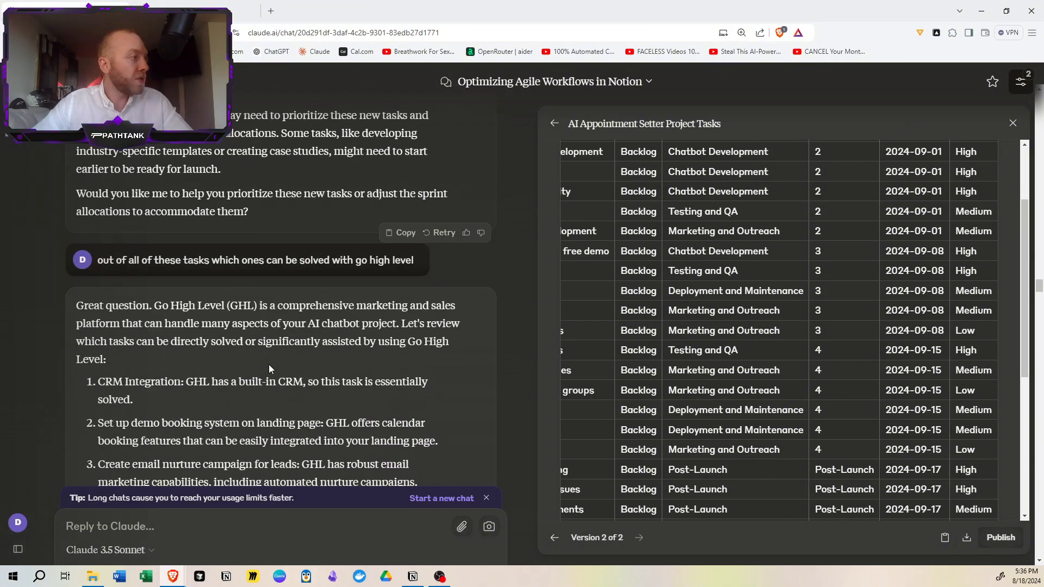
left_click_drag(219, 260, 284, 260)
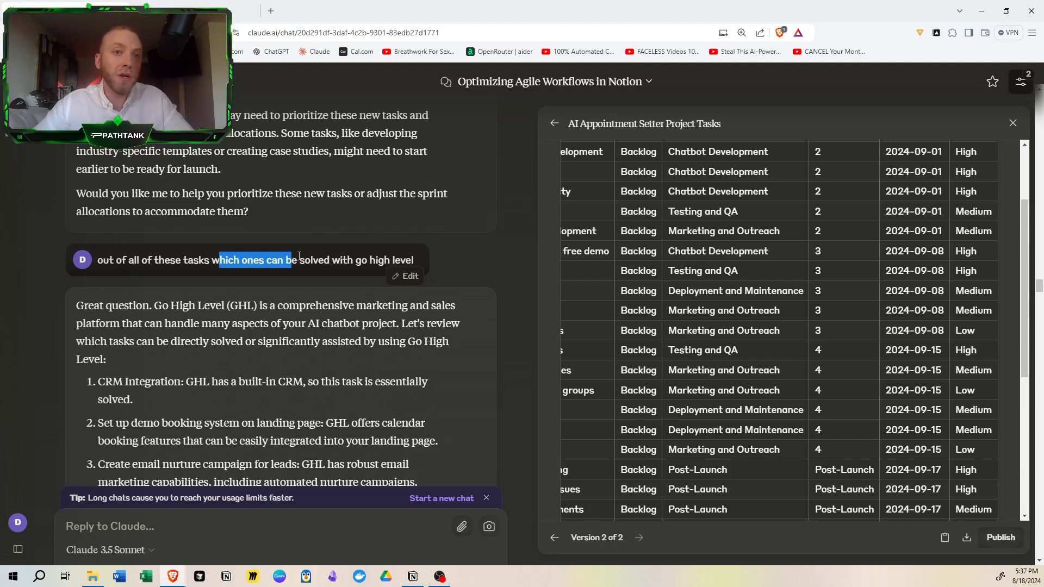
left_click(270, 265)
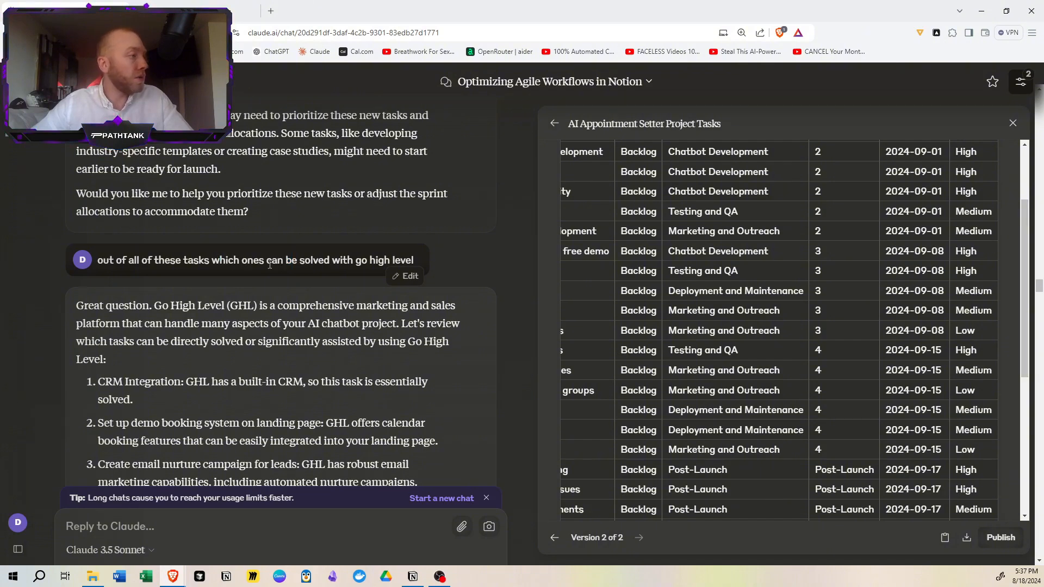
scroll(341, 276, "down", 10)
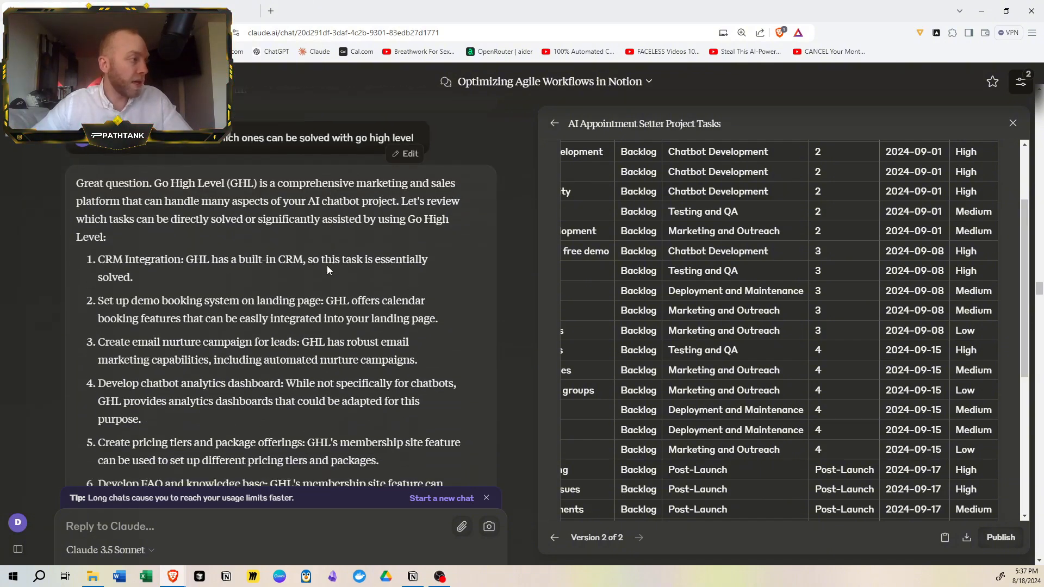
scroll(322, 276, "down", 10)
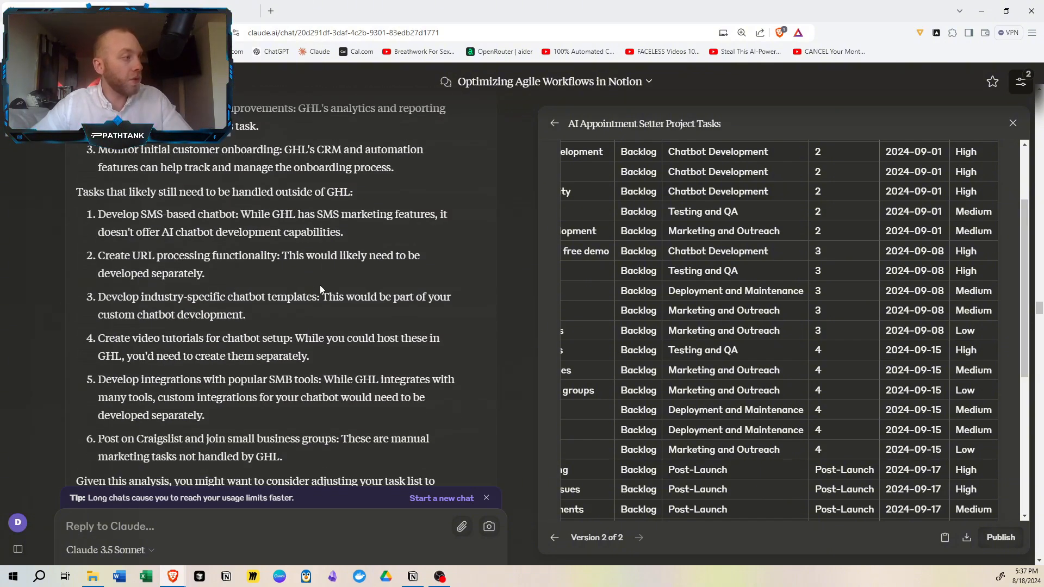
scroll(168, 334, "down", 2)
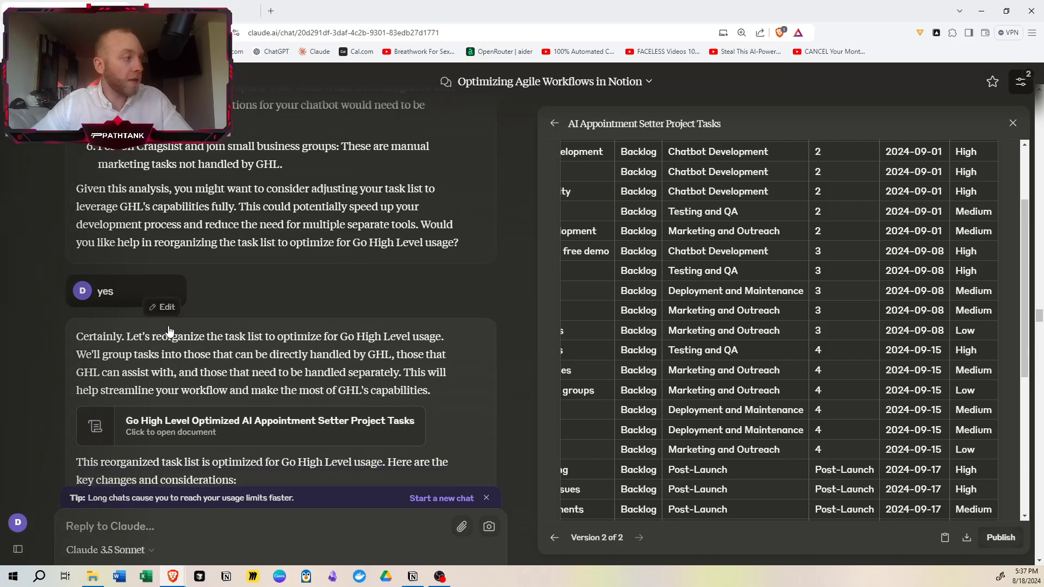
- Open the Go High Level Optimized AI Appointment Setter Project Tasks document and review its columns through GHL Relation
left_click(269, 338)
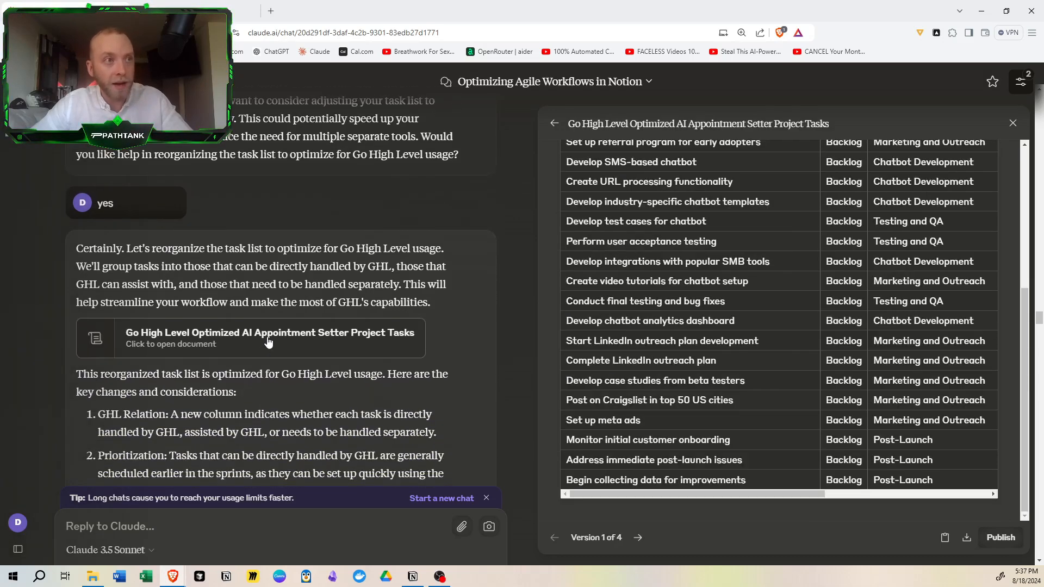
left_click_drag(746, 495, 901, 492)
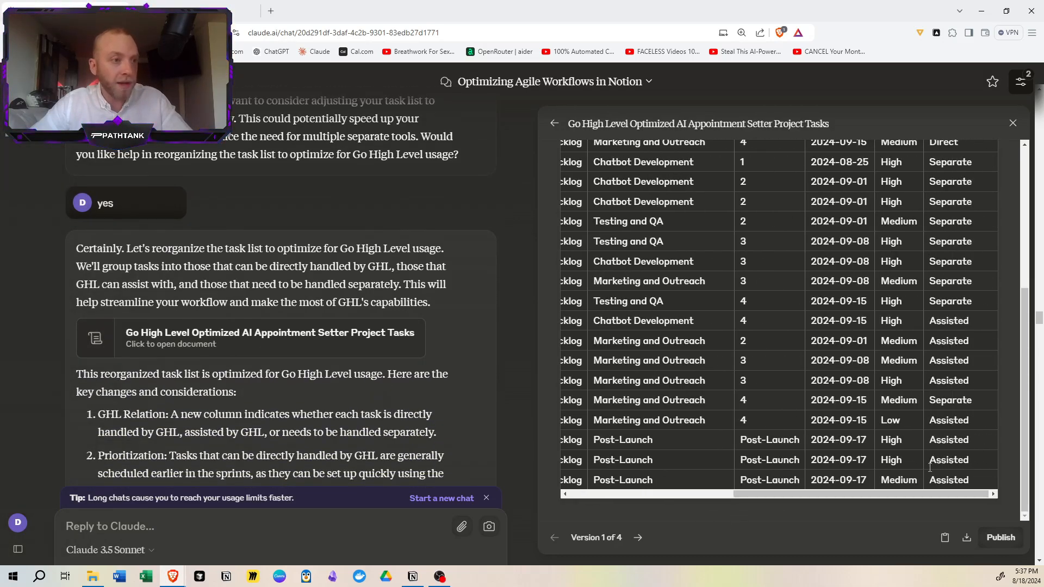
scroll(921, 466, "up", 5)
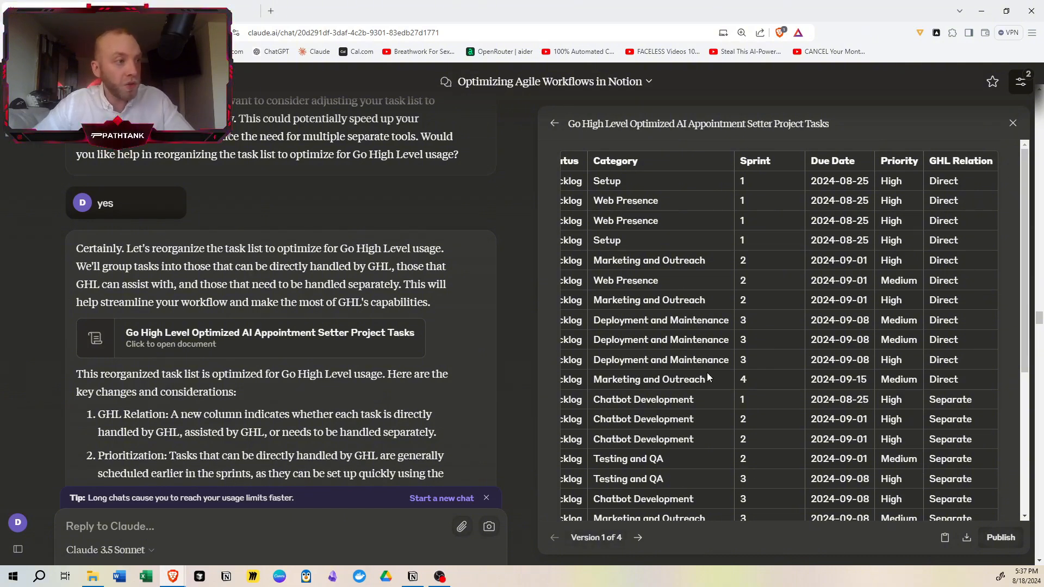
- Open the Go High Level optimized task document sorted by sprint and review its table and the prompt that requested it
scroll(352, 412, "down", 15)
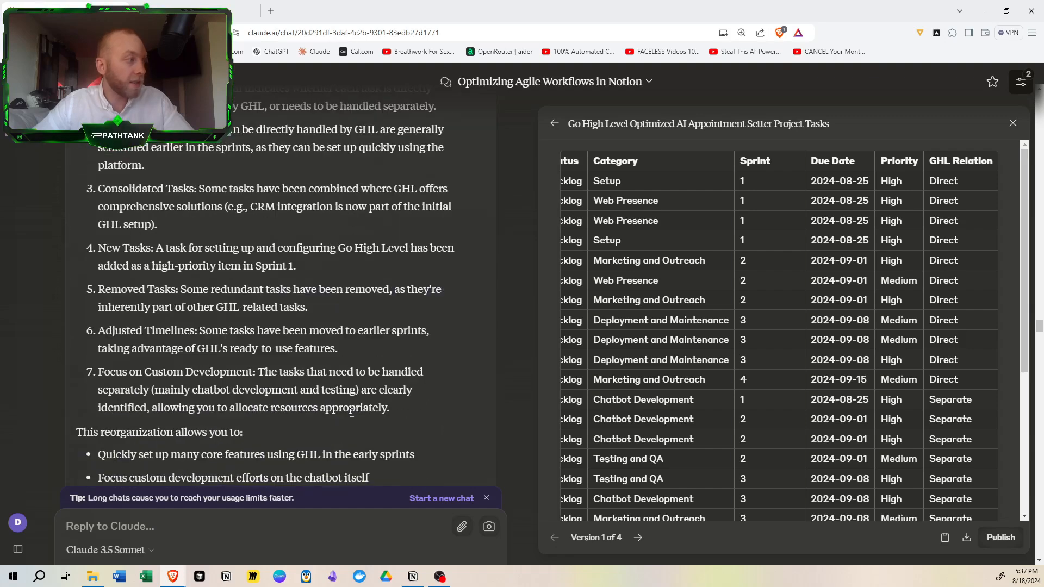
scroll(345, 392, "down", 2)
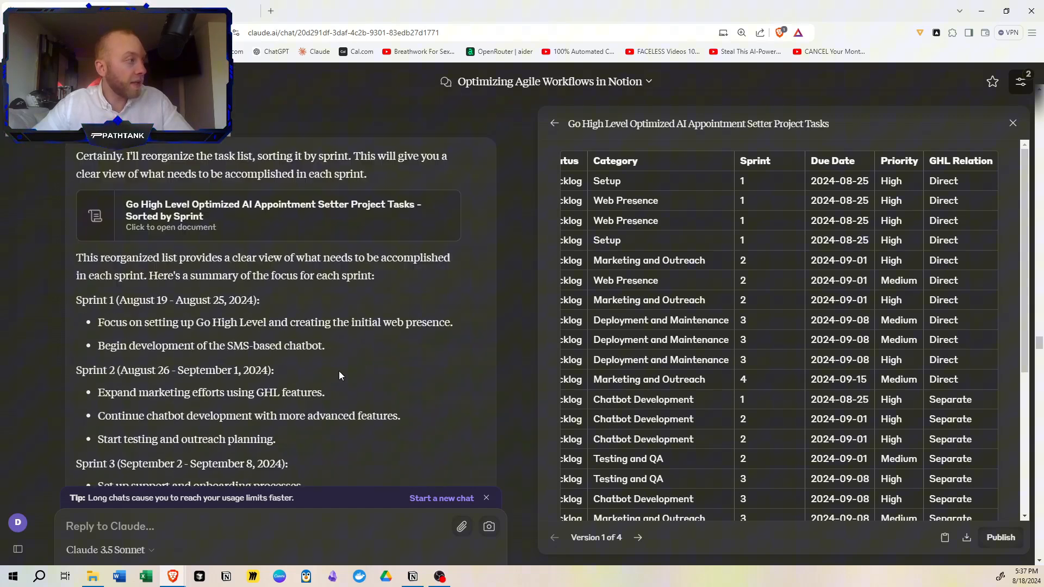
left_click(294, 215)
left_click_drag(755, 492, 925, 491)
scroll(925, 324, "up", 1)
scroll(928, 321, "down", 1)
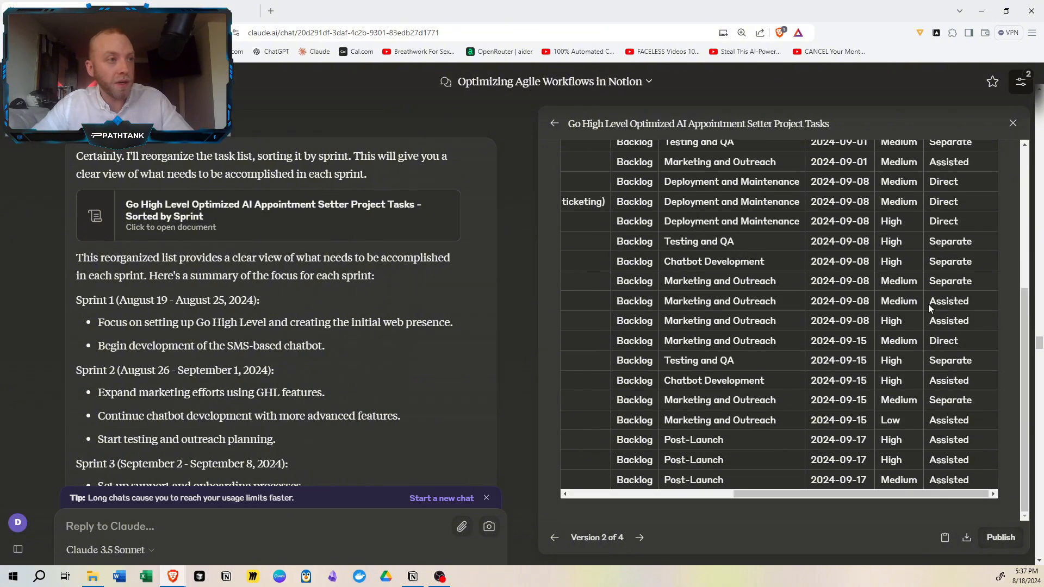
scroll(265, 337, "down", 1)
scroll(151, 235, "up", 2)
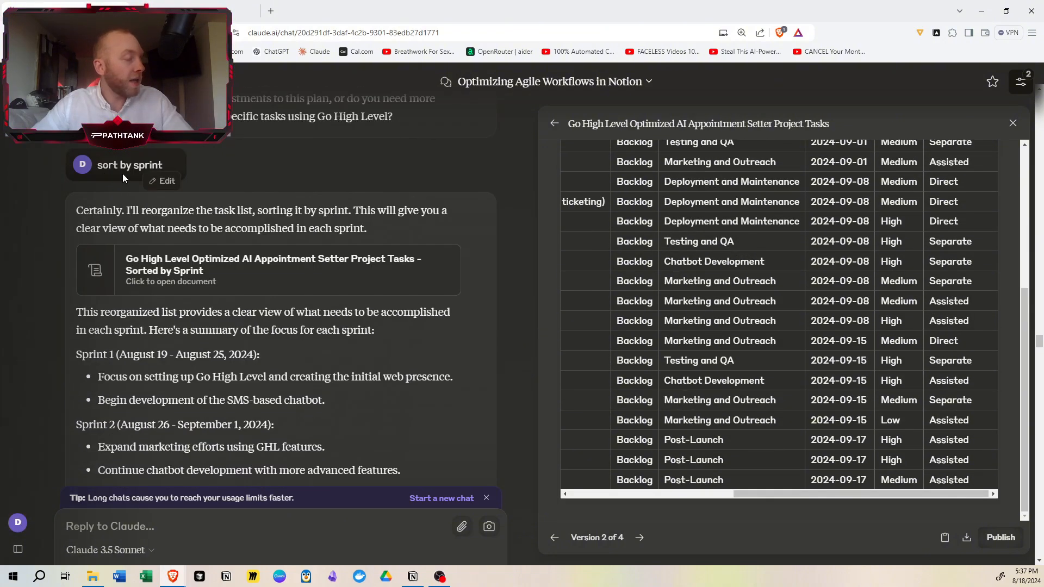
- Review the task names in the Go High Level optimized table and the sprint-by-sprint summary in the conversation
left_click_drag(771, 495, 571, 495)
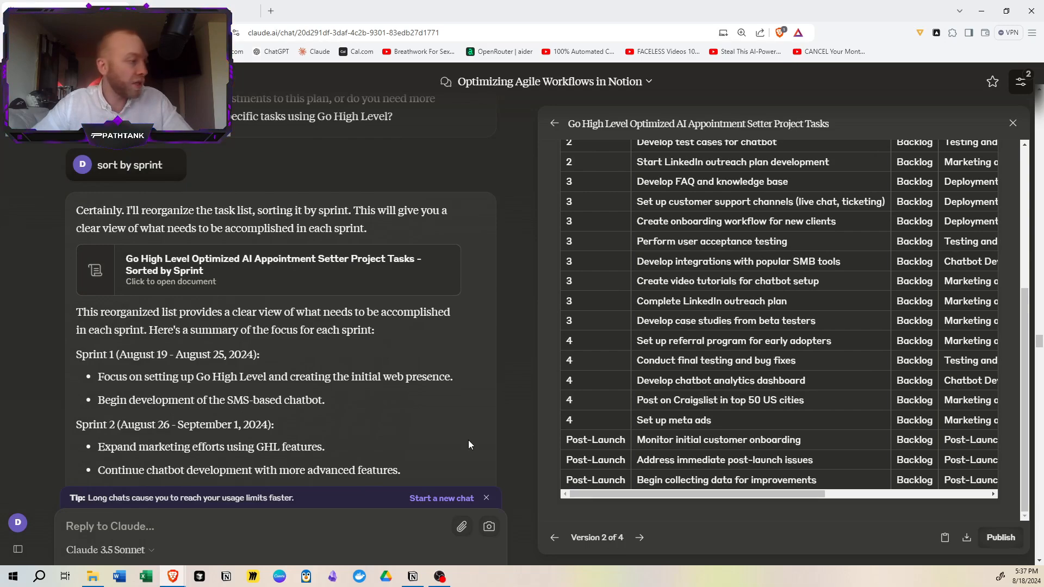
scroll(468, 440, "down", 7)
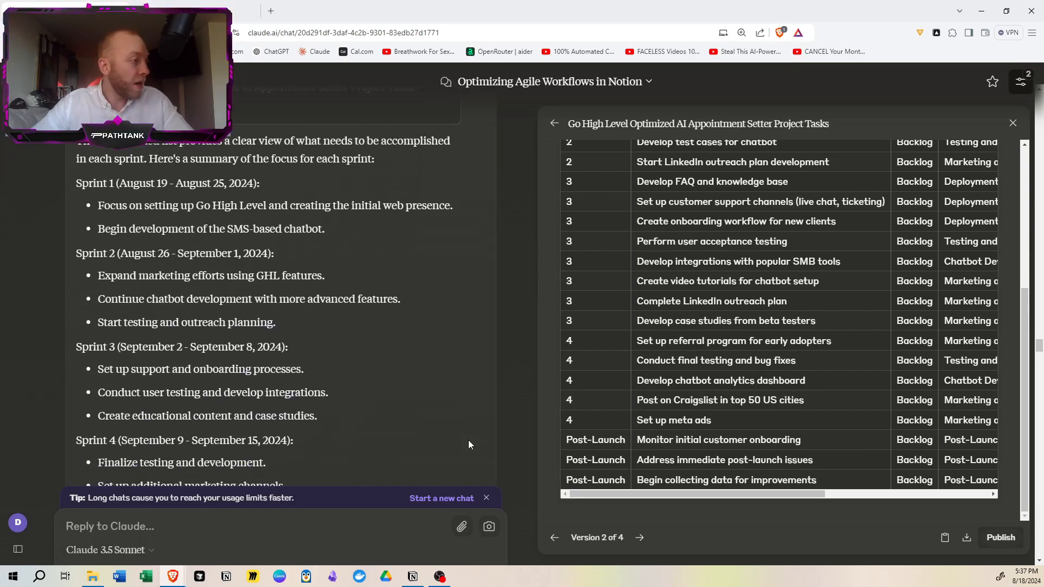
- Switch to Notion's Agile project management page and review the AI Appointment Setter Launch card on the Projects board
left_click(413, 577)
scroll(495, 426, "up", 20)
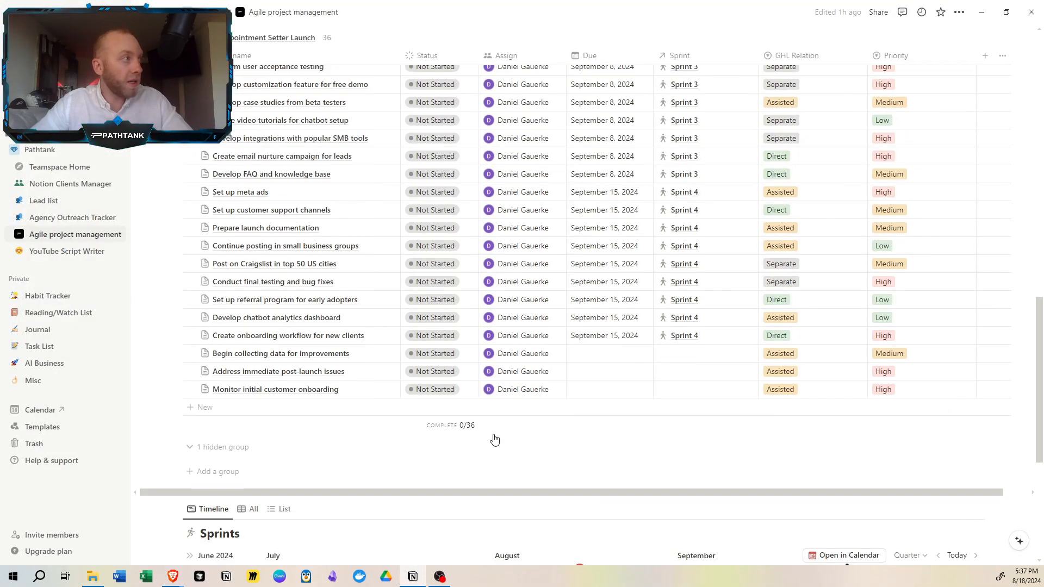
scroll(492, 426, "down", 2)
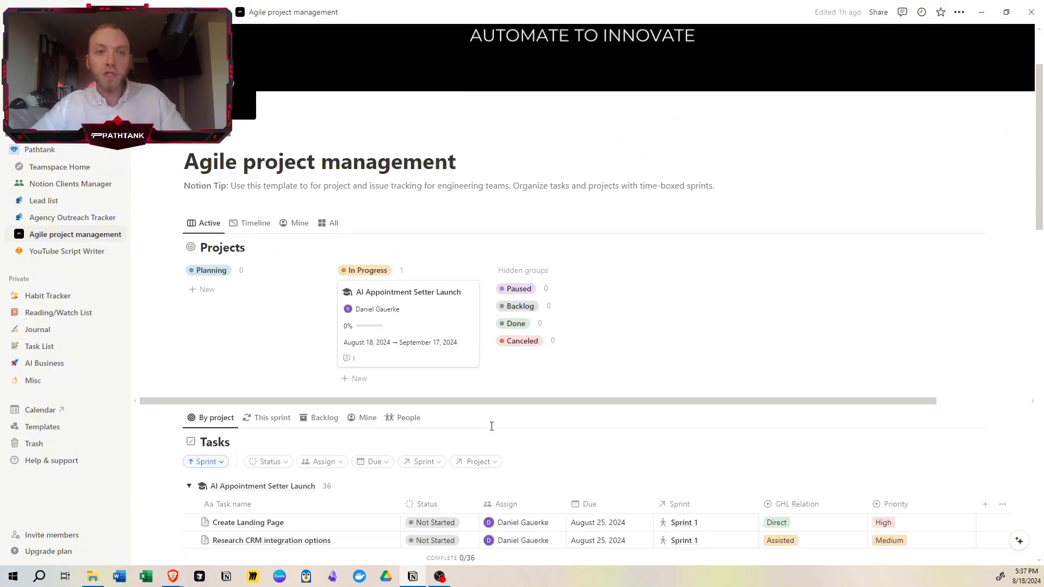
scroll(492, 426, "up", 2)
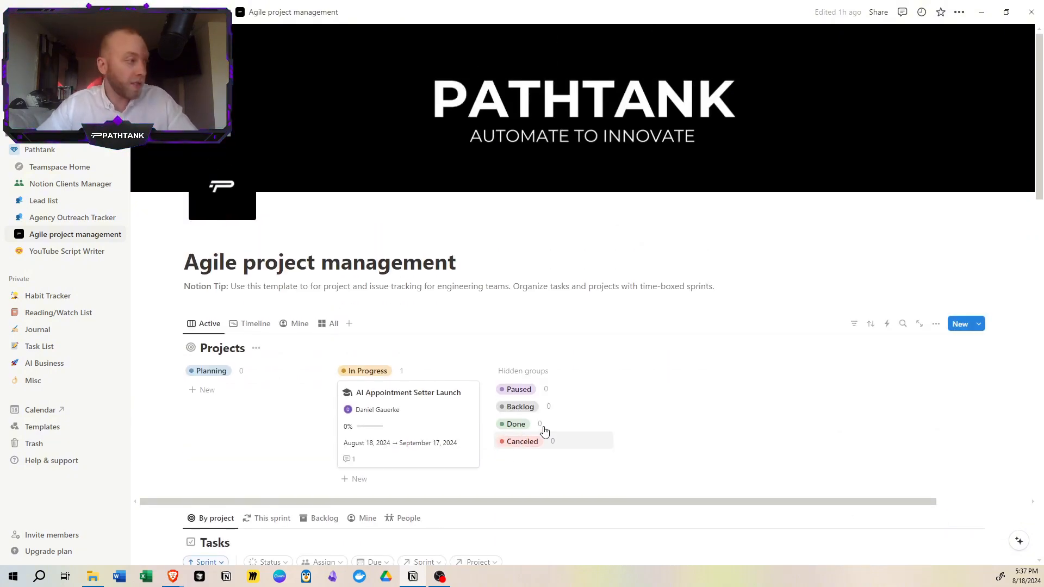
scroll(681, 360, "down", 1)
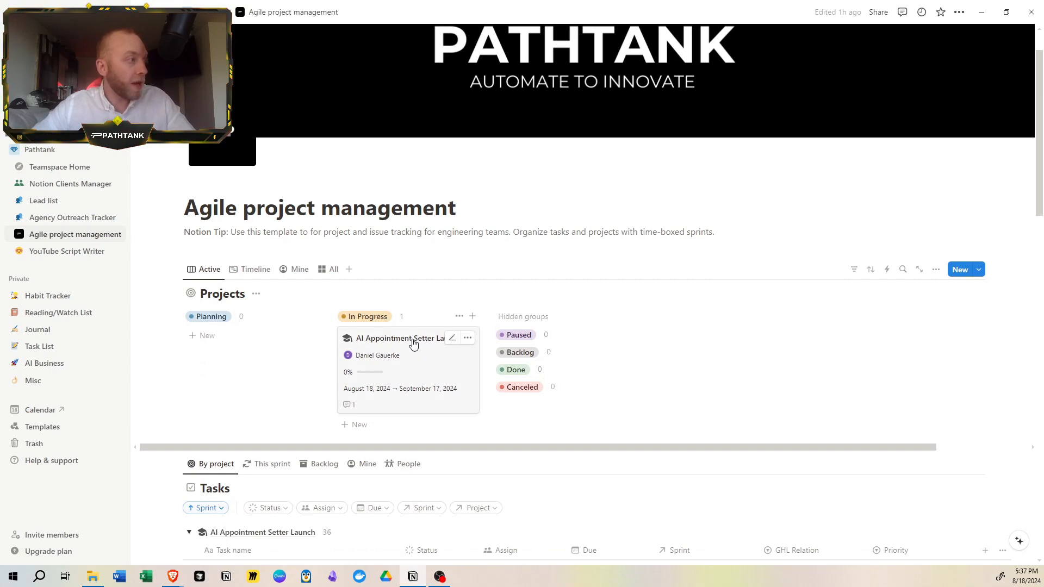
left_click_drag(374, 346, 342, 400)
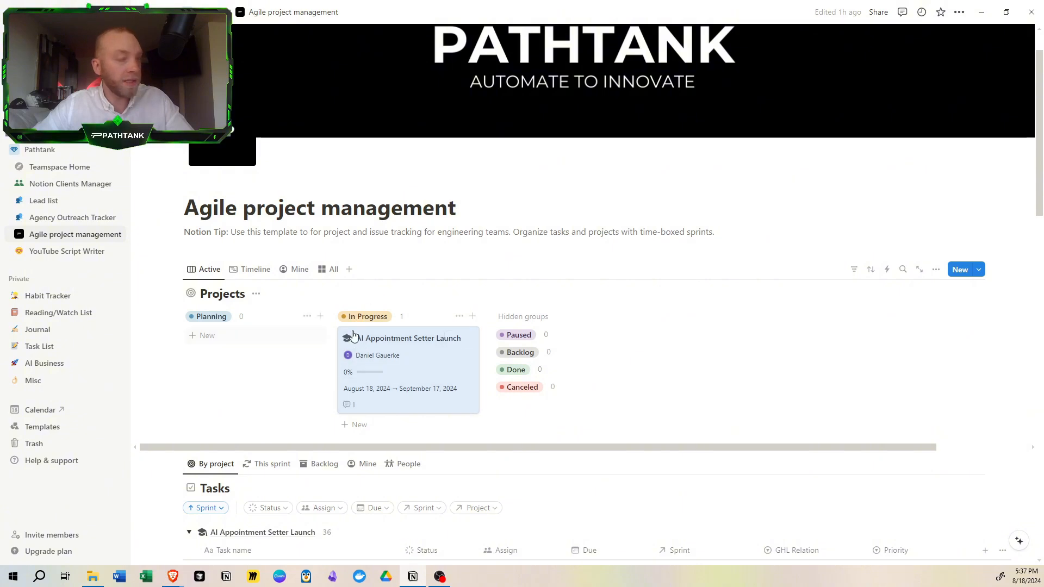
- View the Projects database as a timeline and return to its Active board
left_click(254, 270)
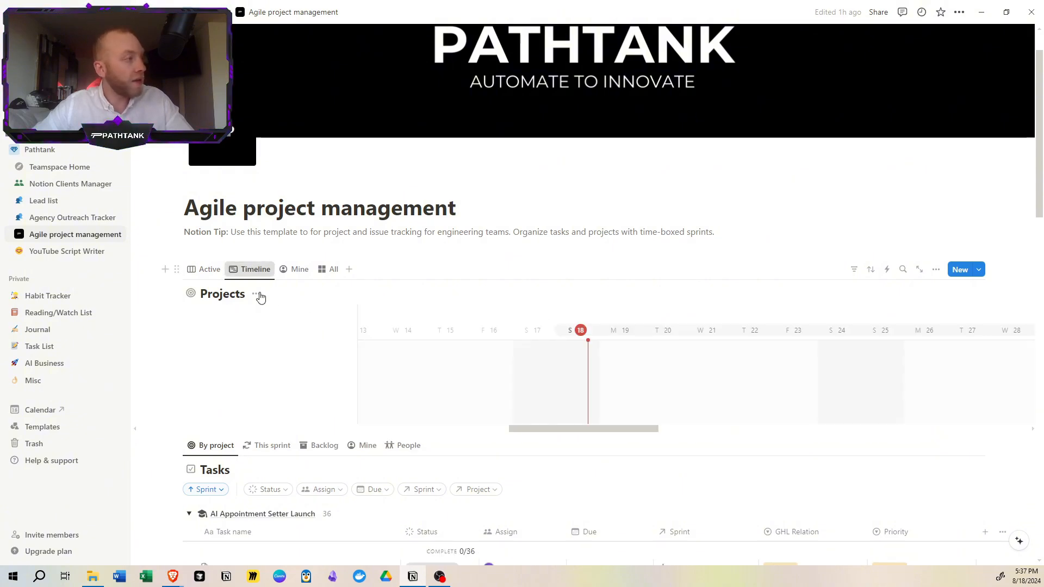
scroll(604, 363, "down", 3)
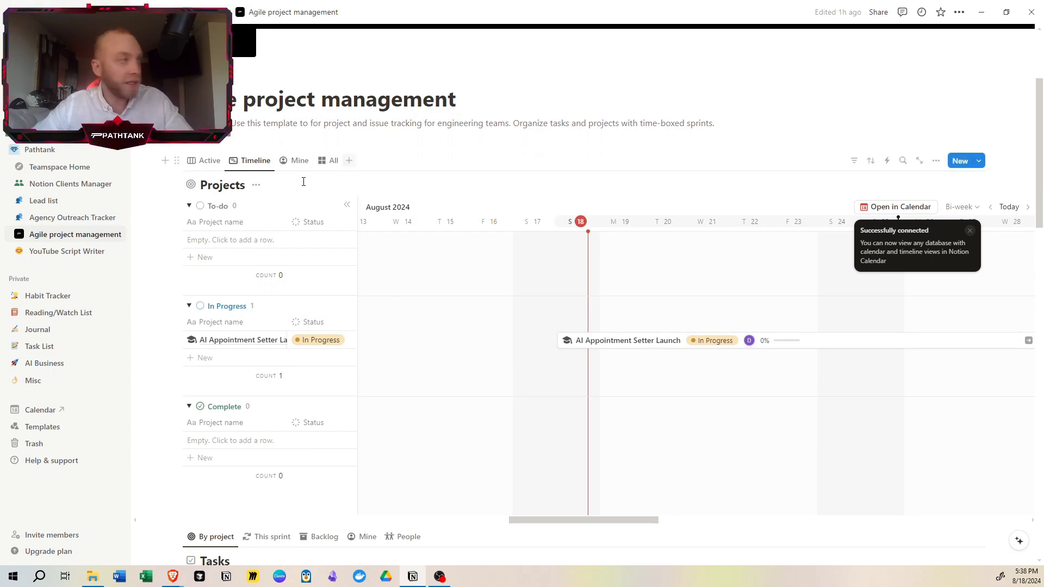
left_click(205, 163)
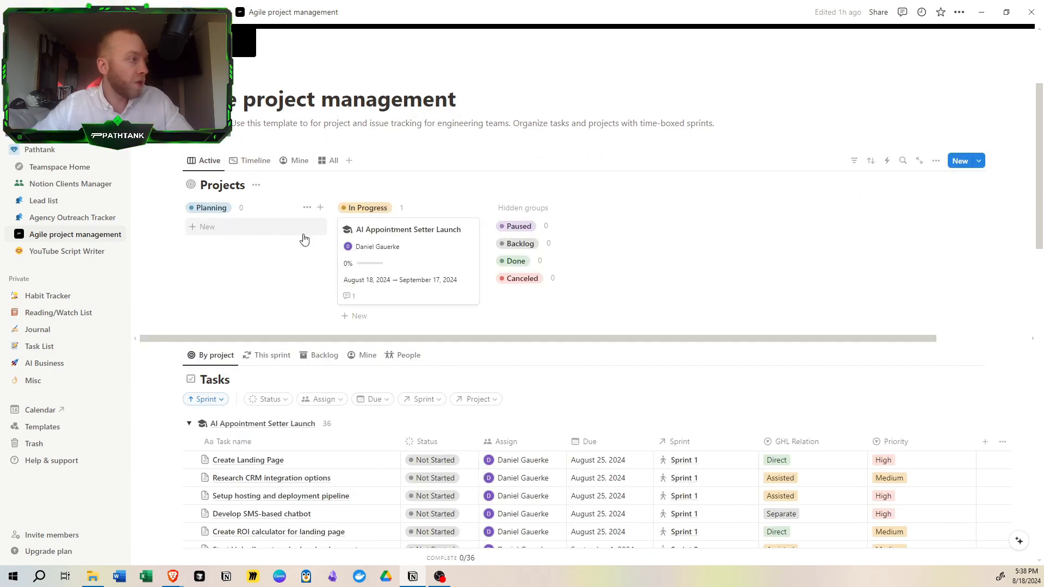
- Review the Tasks table and check the sprint options and their dates for the Create Landing Page task
scroll(301, 279, "down", 2)
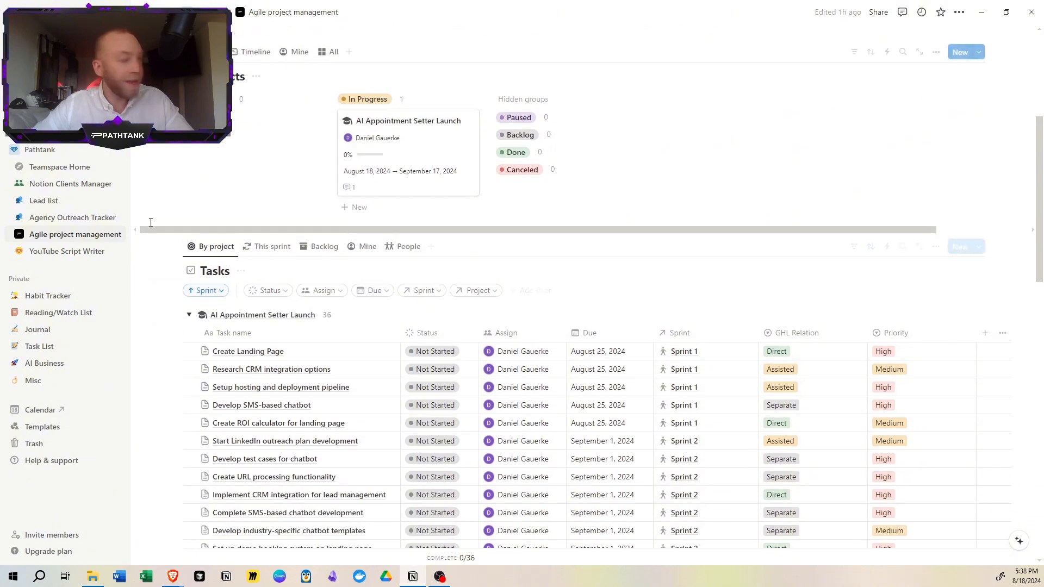
scroll(402, 266, "down", 2)
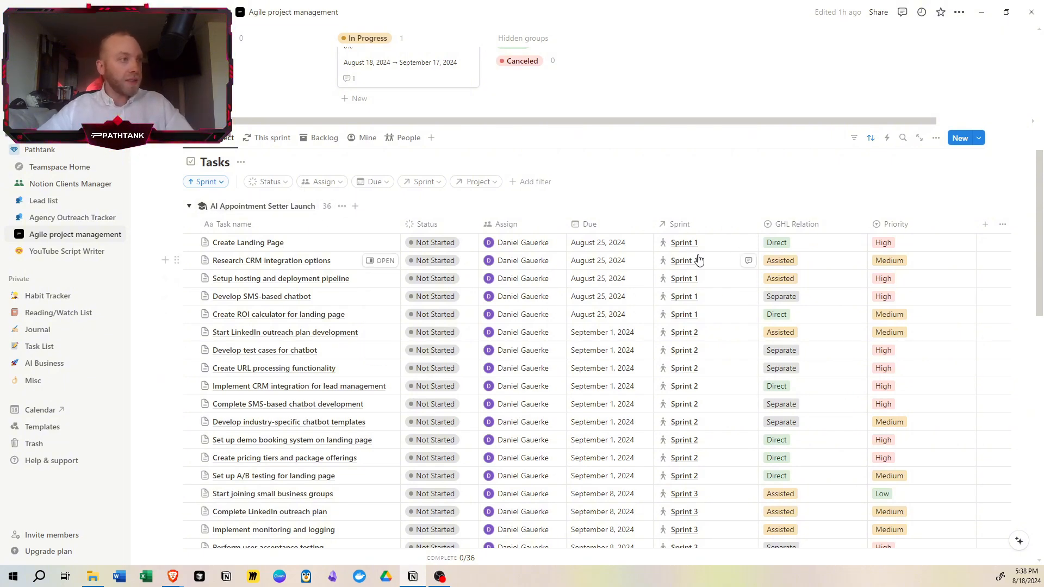
scroll(697, 255, "down", 1)
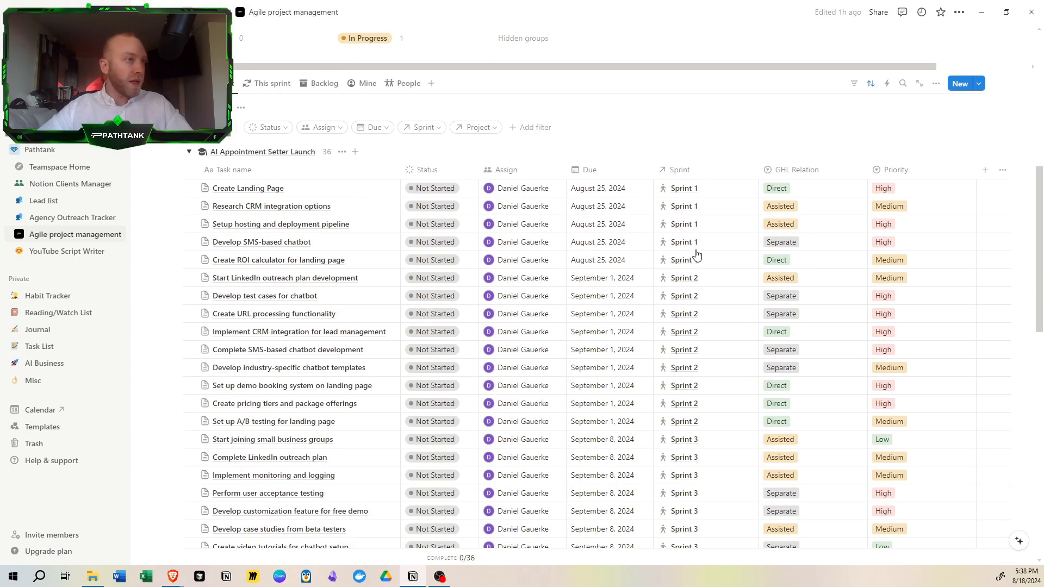
left_click(686, 190)
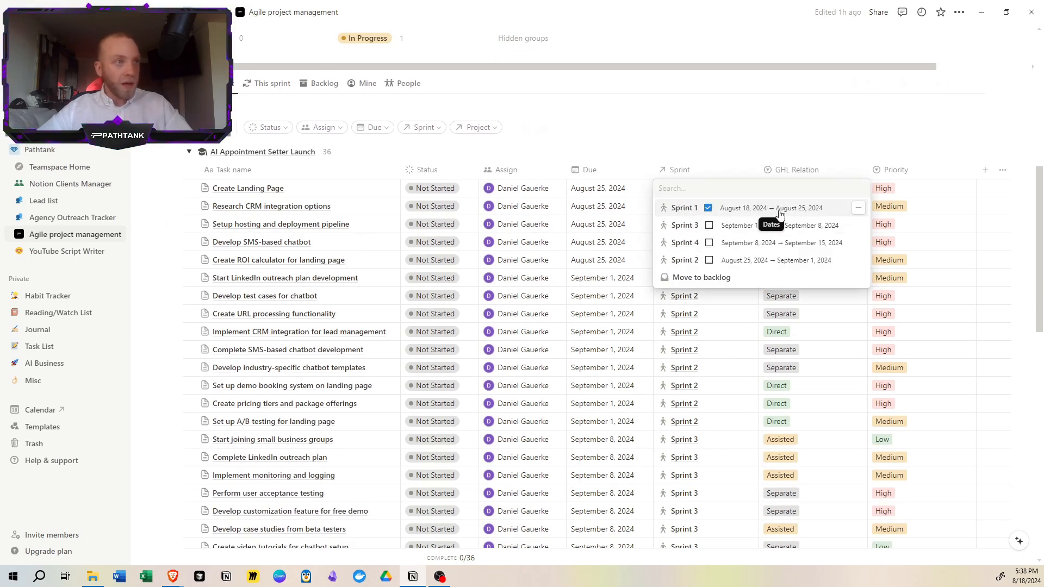
left_click(710, 110)
- Sort the Tasks table by Sprint in descending order and return it to ascending order
left_click(698, 173)
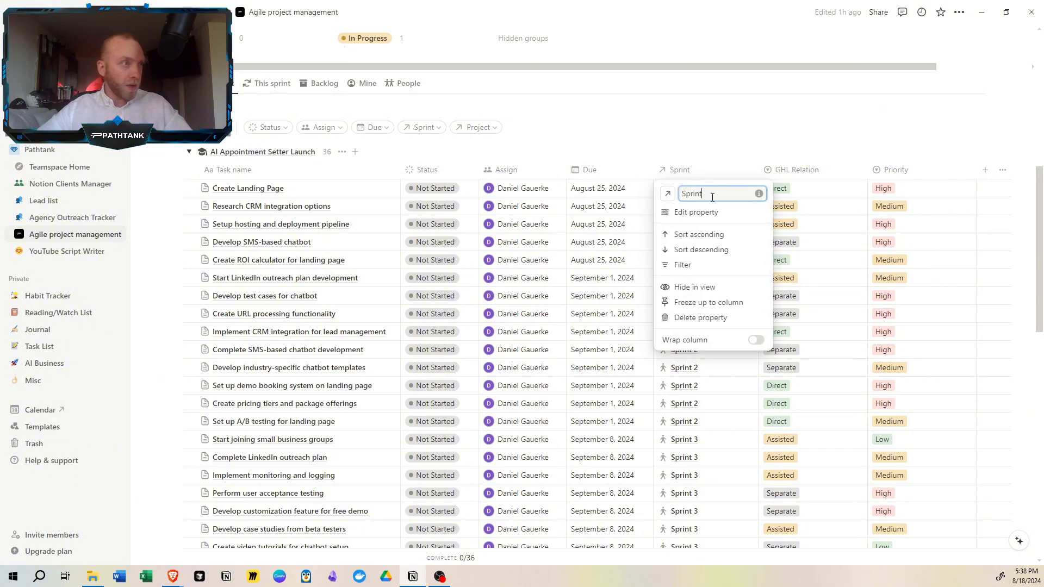
left_click(700, 254)
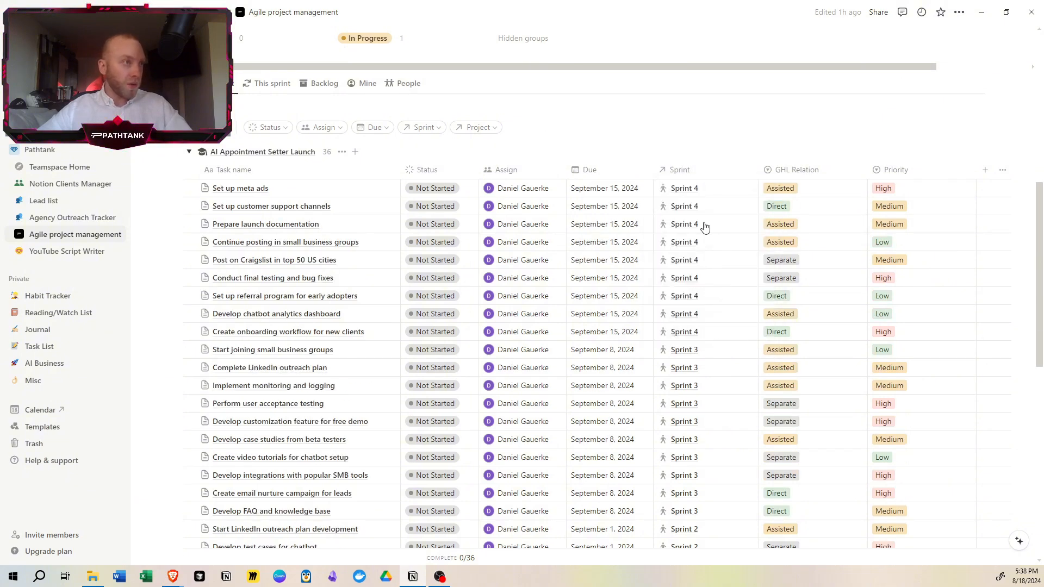
left_click(723, 169)
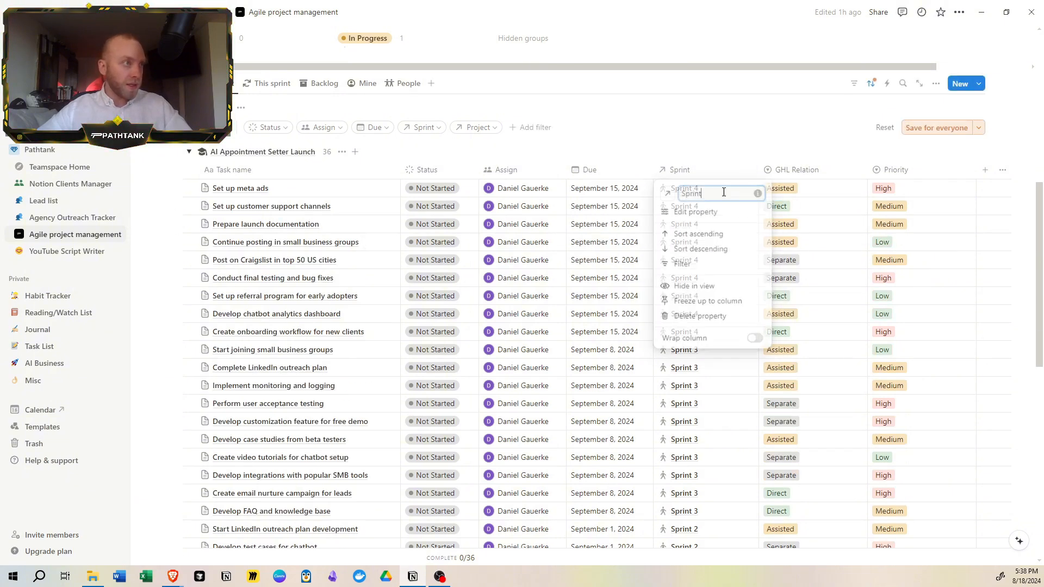
left_click(701, 234)
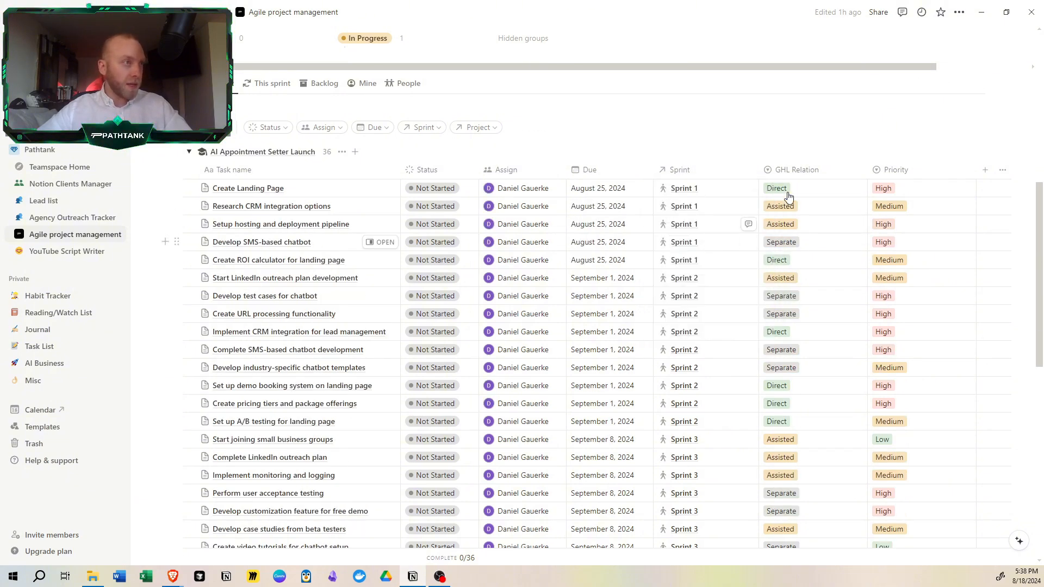
- Sort the Tasks table by GHL Relation in ascending order and load the remaining tasks
left_click(831, 175)
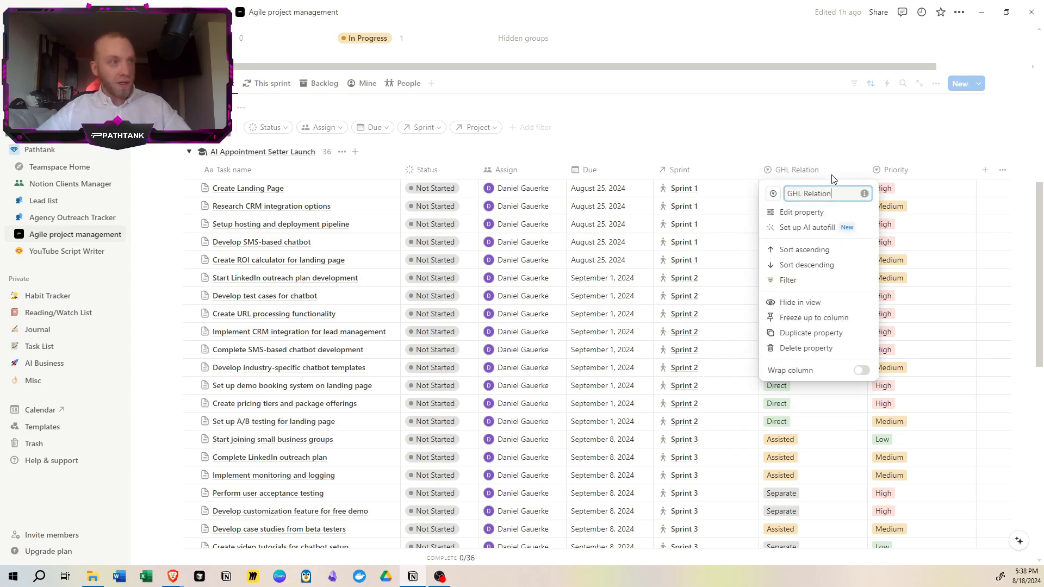
left_click(824, 251)
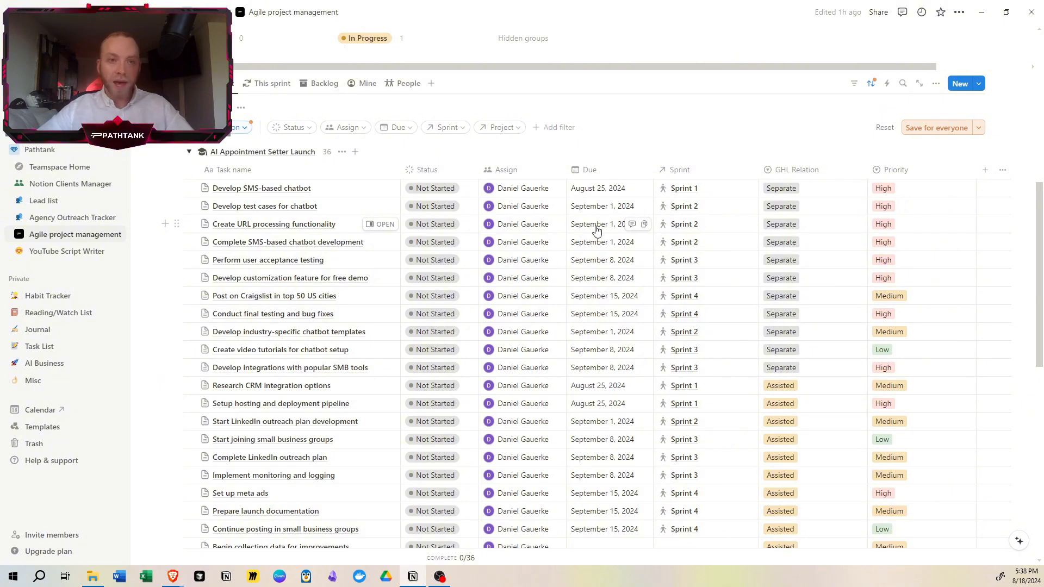
scroll(662, 234, "down", 3)
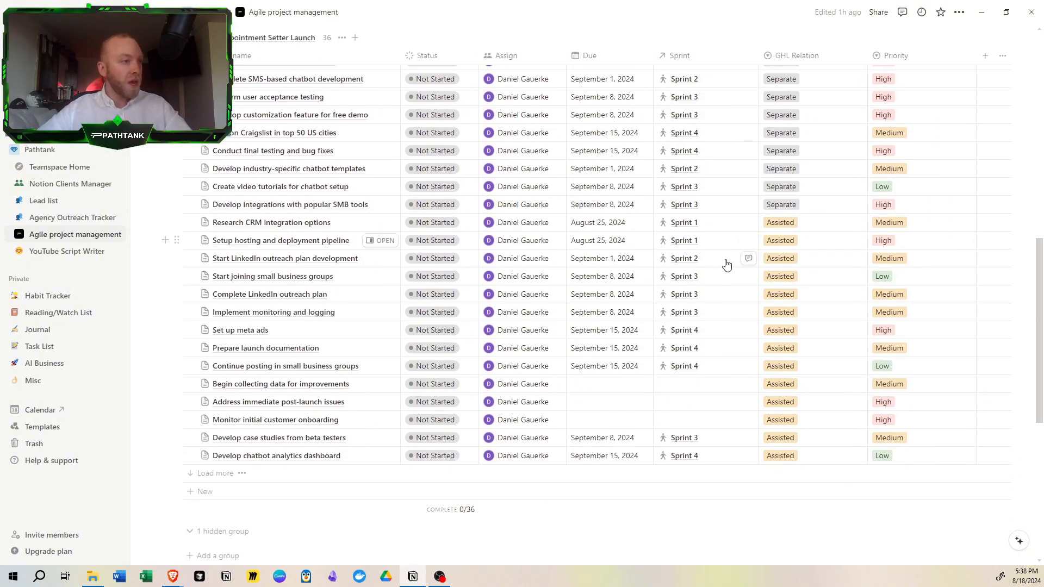
left_click(222, 474)
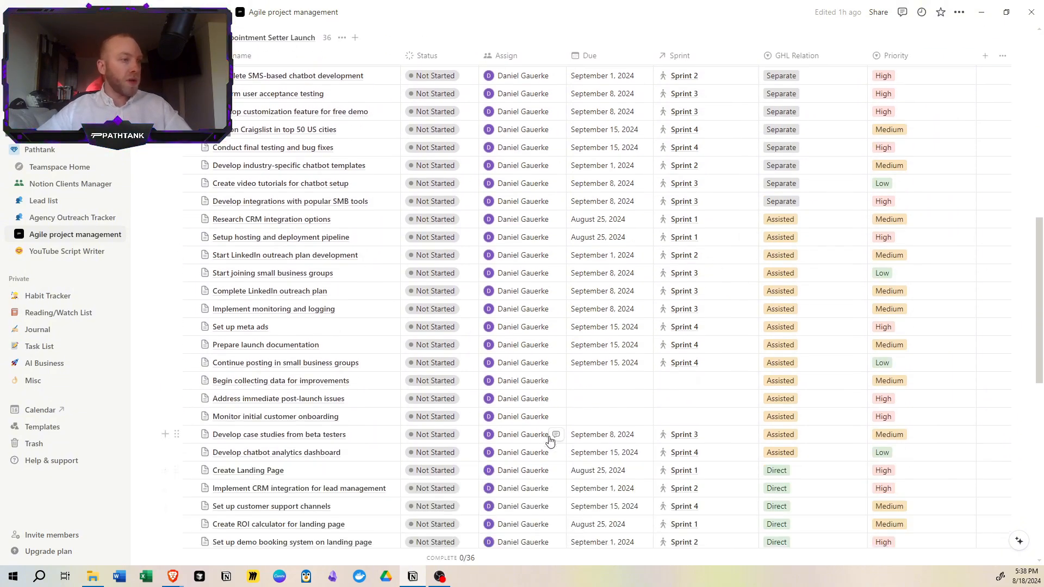
- Examine which tasks are marked Separate, Assisted and Direct in the GHL Relation column
scroll(550, 433, "down", 4)
scroll(709, 434, "up", 8)
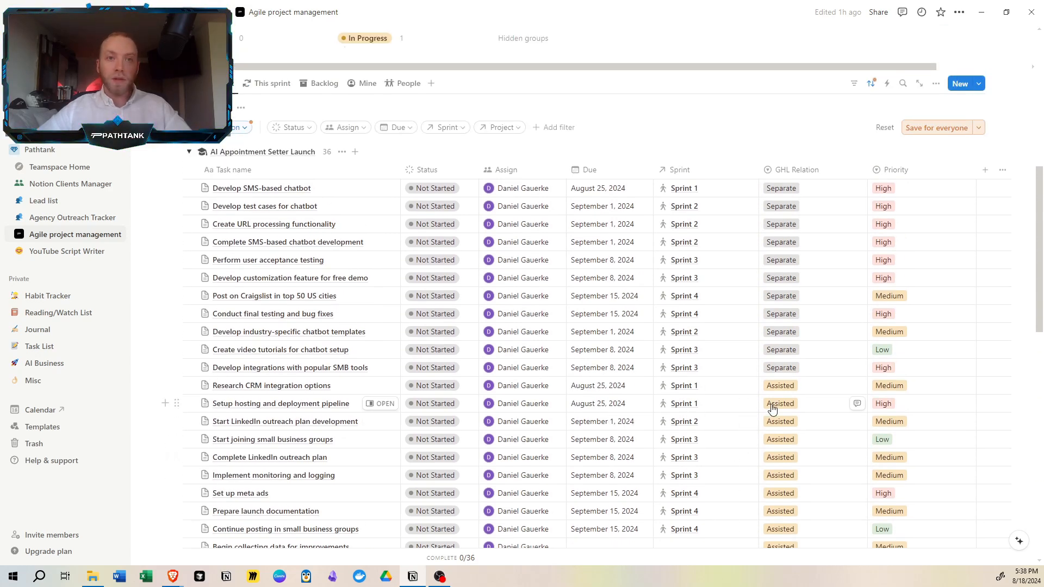
scroll(772, 409, "down", 2)
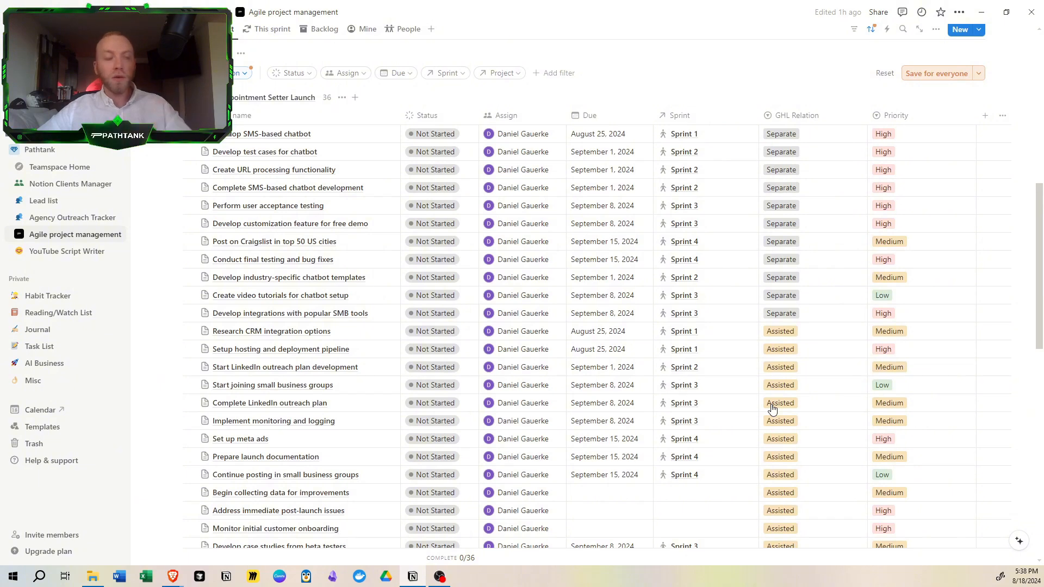
scroll(772, 409, "down", 4)
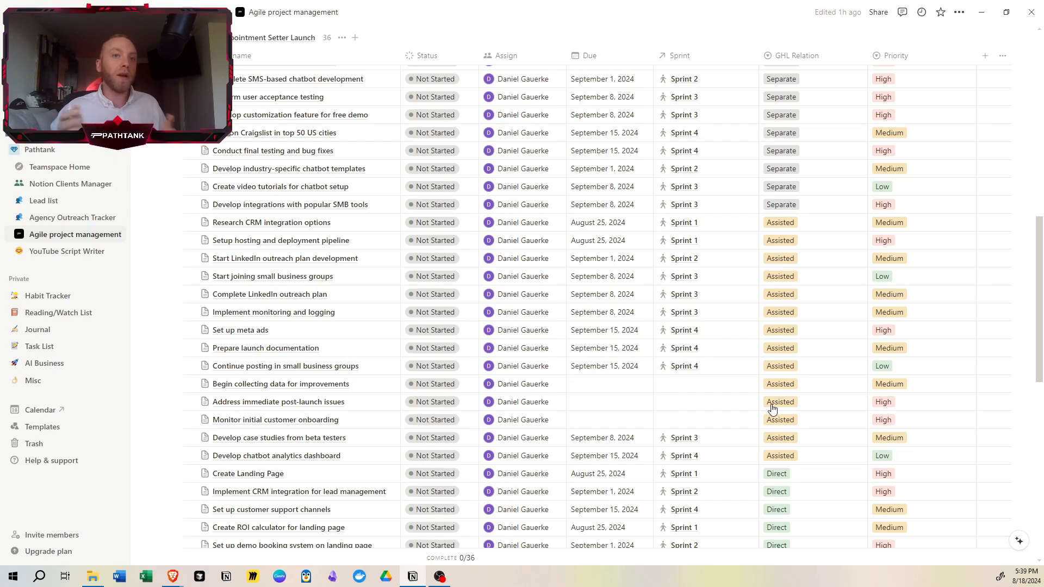
scroll(773, 408, "down", 3)
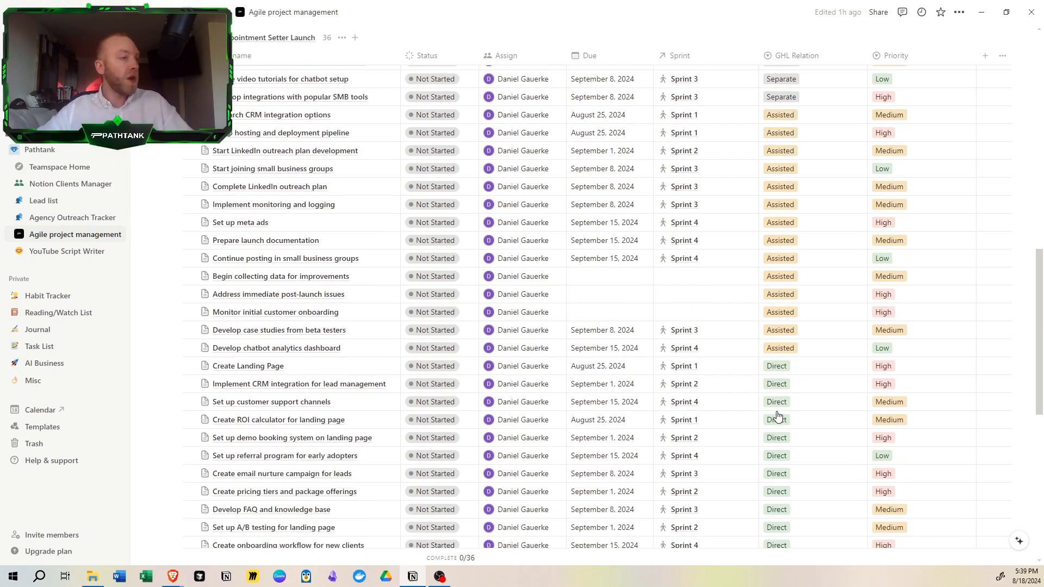
scroll(778, 417, "down", 2)
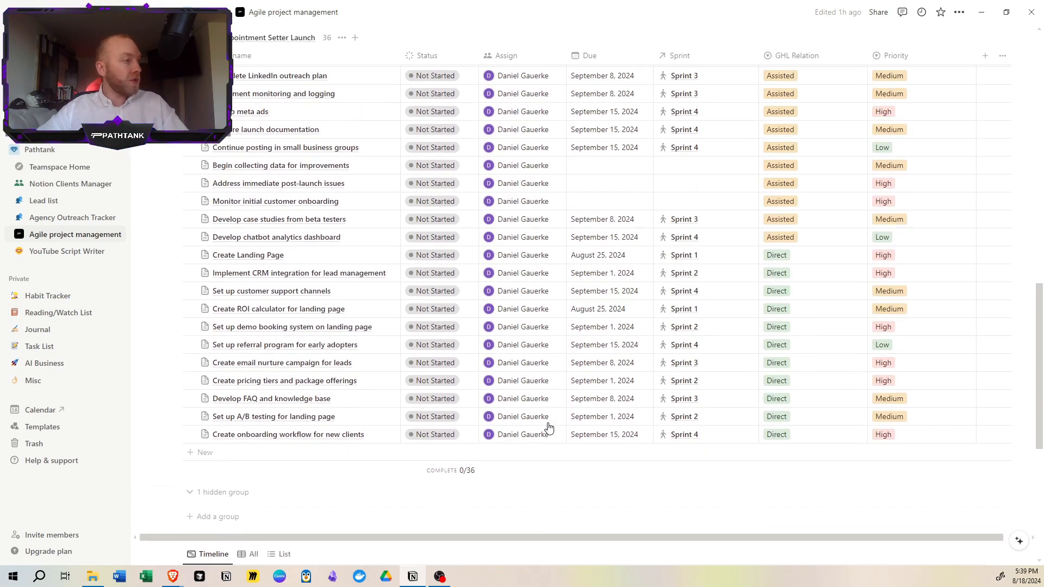
scroll(571, 430, "up", 1)
scroll(390, 401, "up", 6)
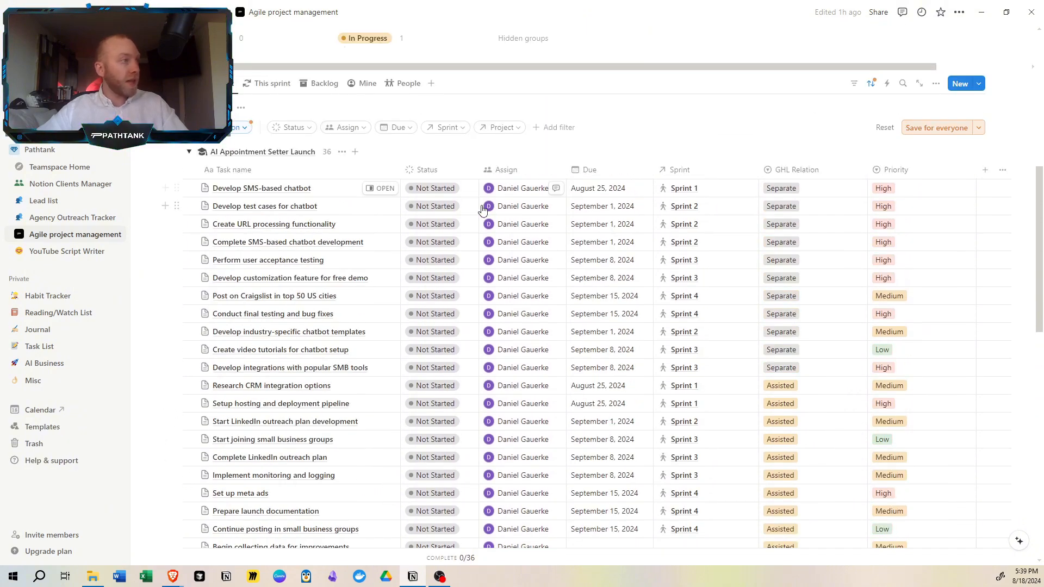
- Review the Priority values of the tasks throughout the sorted table
scroll(820, 366, "down", 3)
scroll(892, 297, "up", 3)
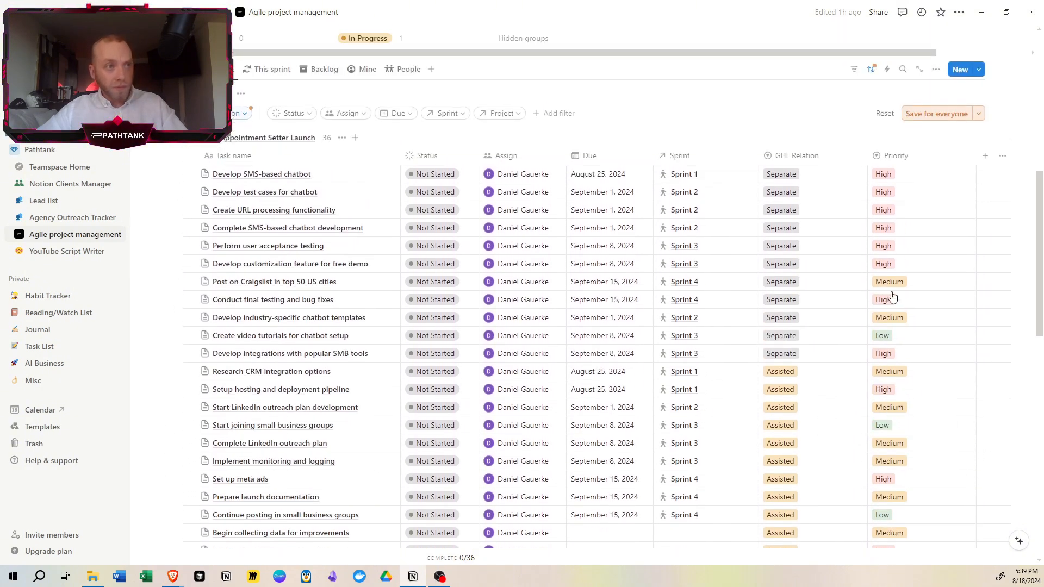
scroll(892, 297, "up", 1)
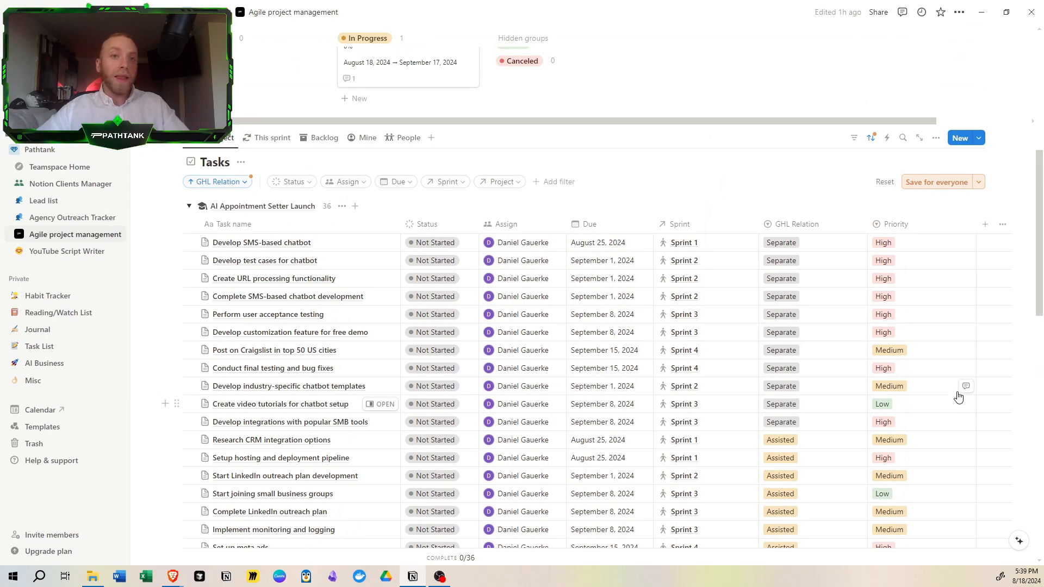
scroll(906, 290, "down", 3)
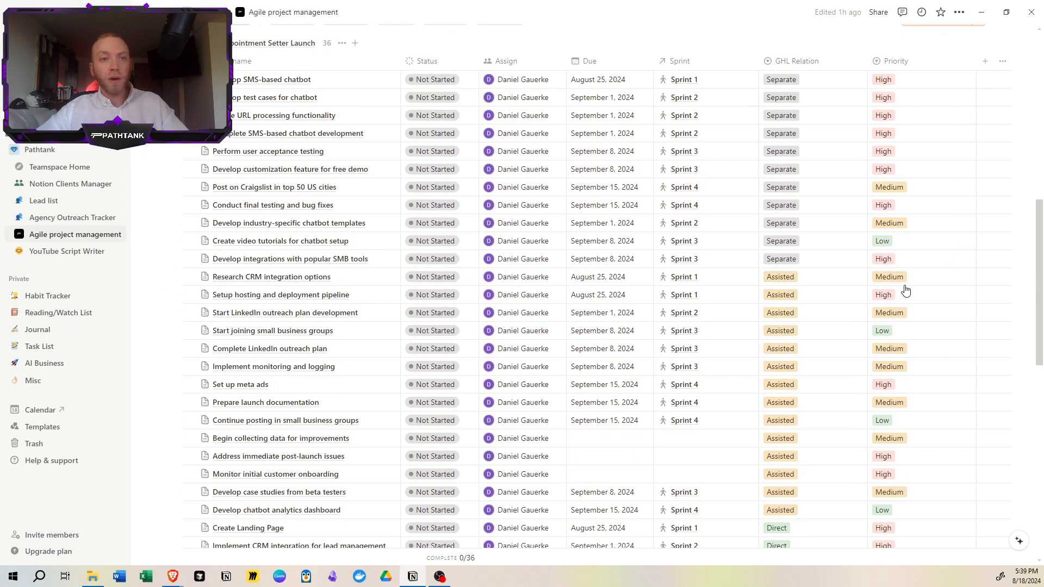
scroll(906, 291, "down", 5)
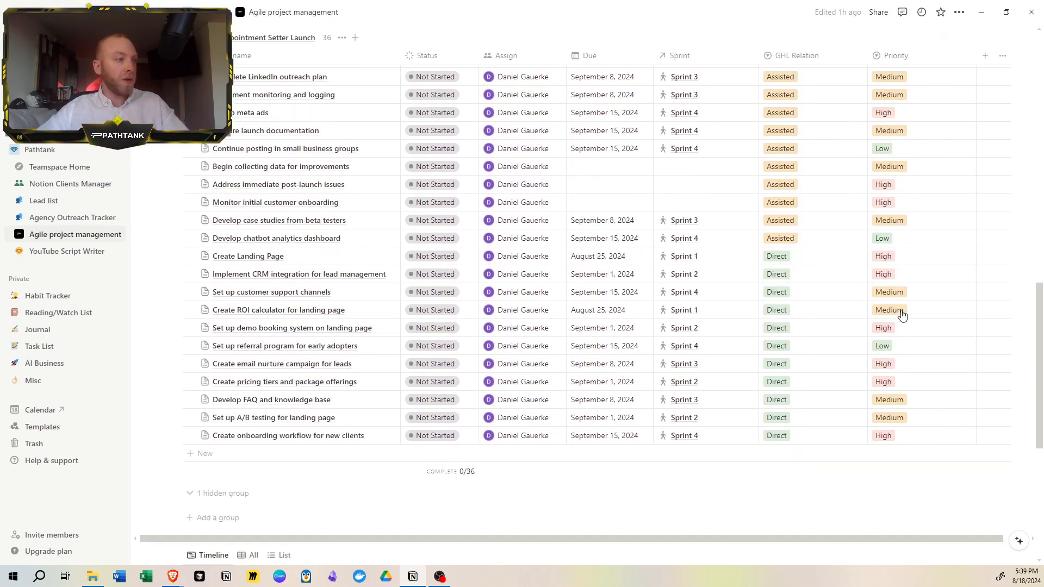
scroll(900, 312, "up", 8)
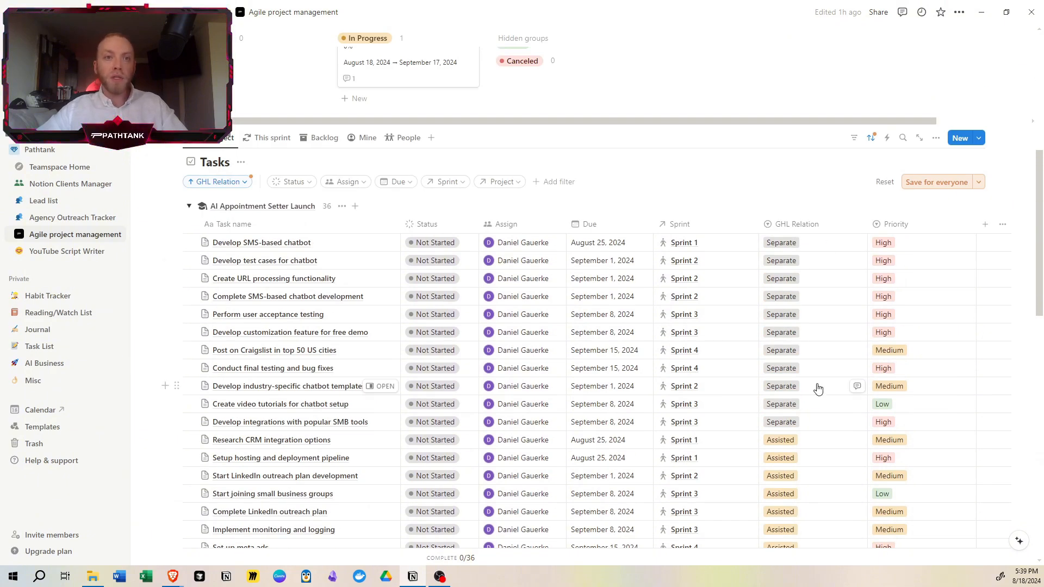
- Go through the rest of the task list and review the date ranges on the Sprints timeline
scroll(818, 388, "down", 1)
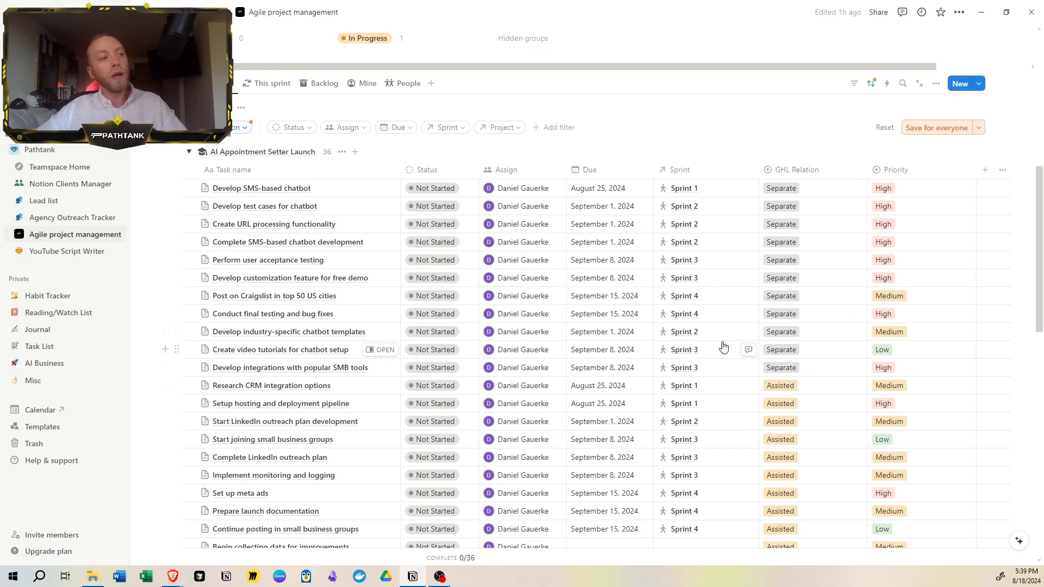
scroll(698, 326, "down", 1)
scroll(700, 322, "down", 6)
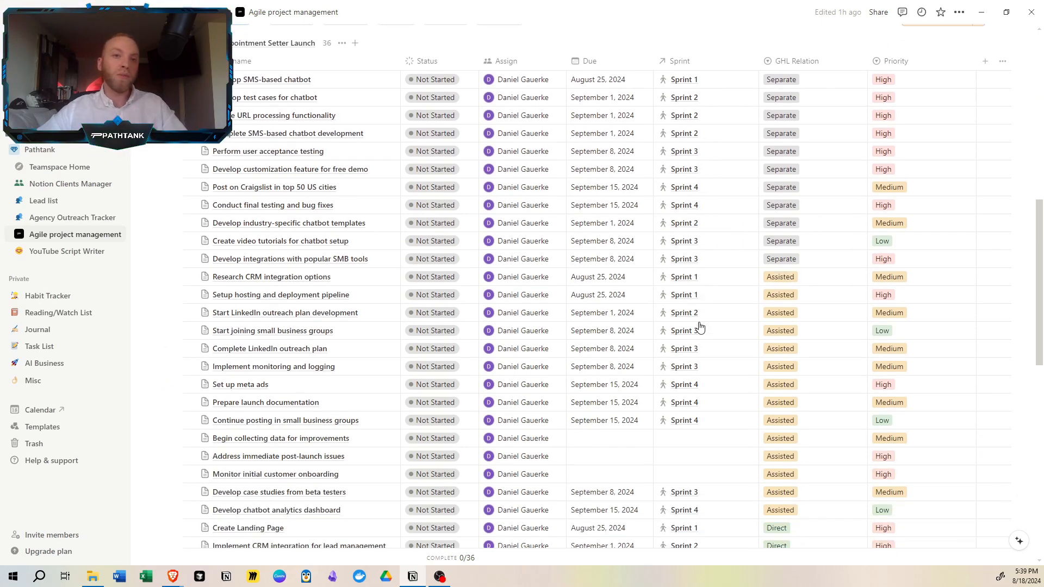
scroll(700, 327, "down", 5)
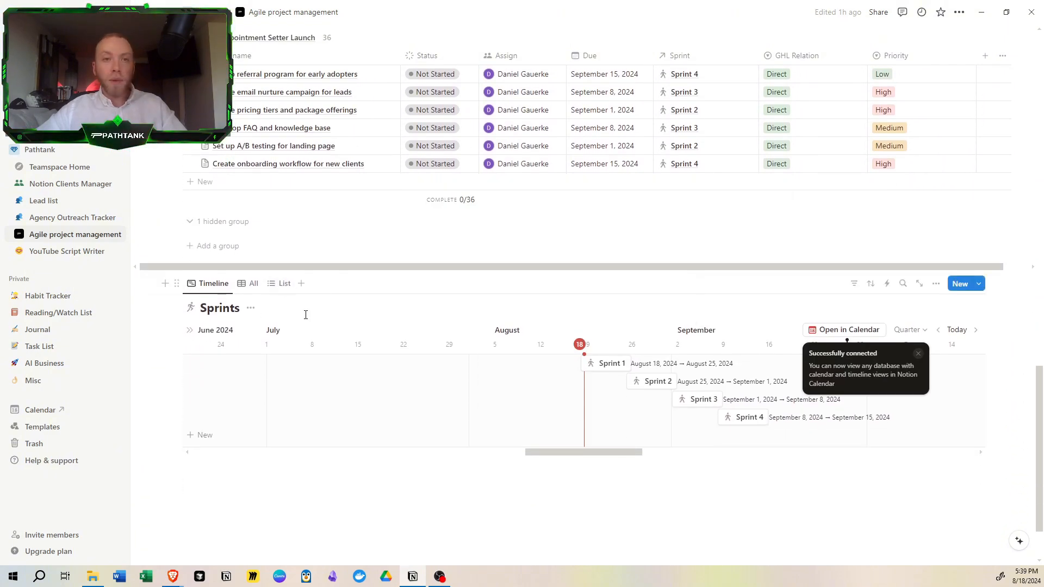
mouse_move(583, 455)
left_mouse_down()
mouse_move(632, 455)
mouse_move(581, 460)
left_mouse_up()
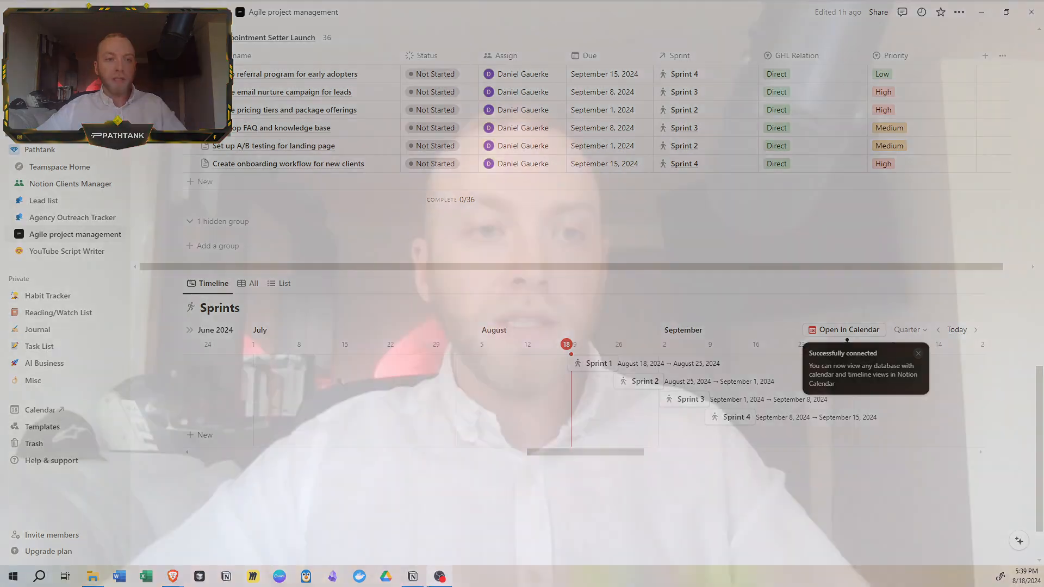